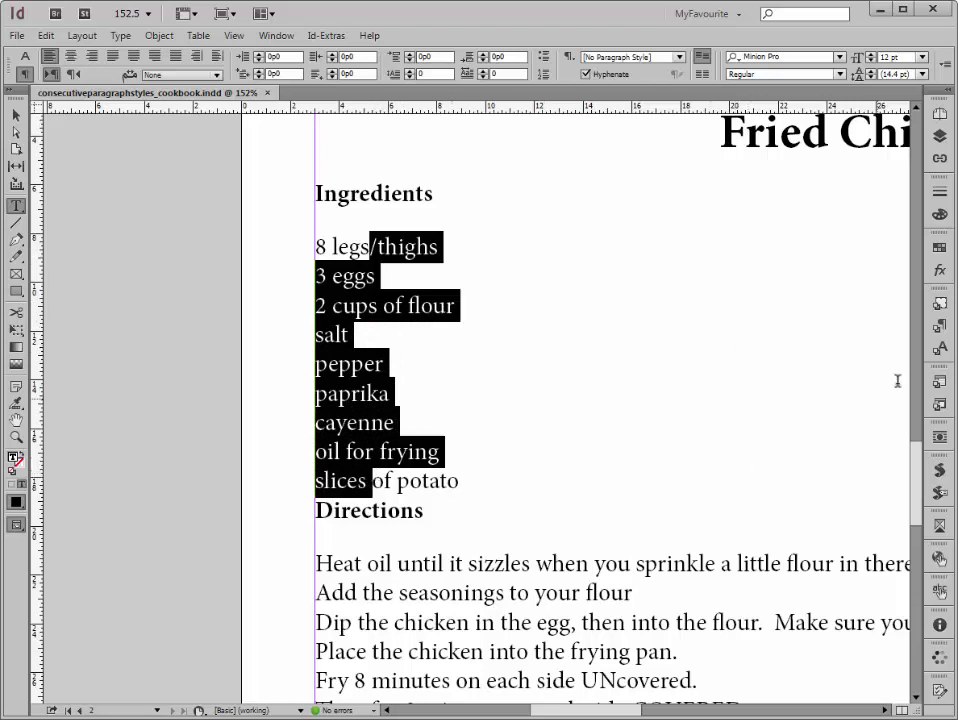
Step: Run the ChangeConsecutiveParagraphsPro1.5.0.jsx script and set the rule's first paragraph style (1) to Ingredients
{"action": "left_click", "coordinate": [940, 474]}
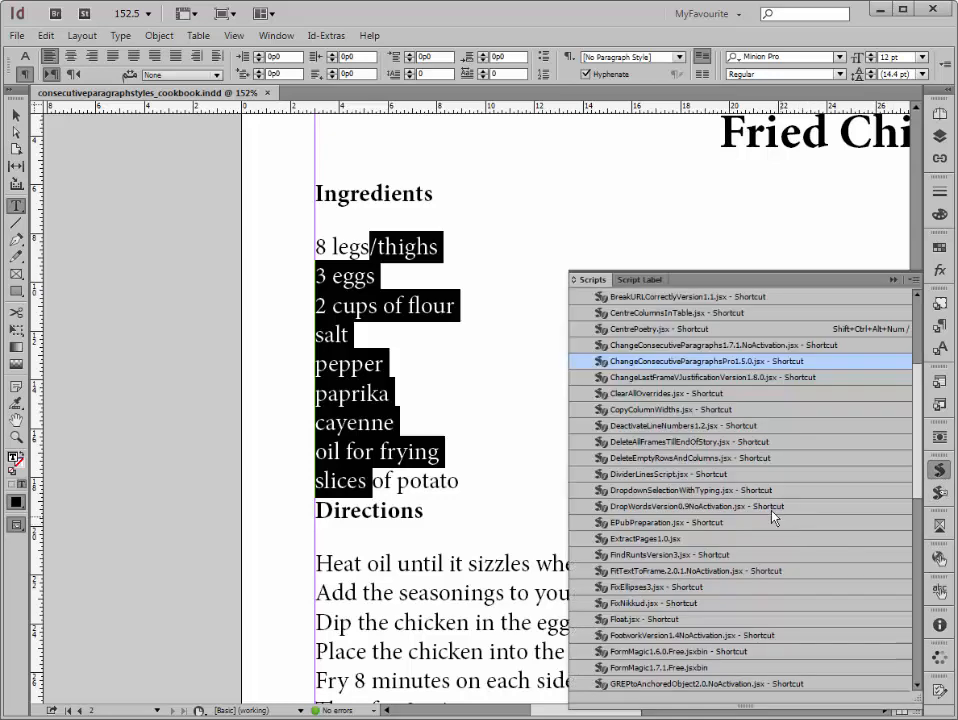
{"action": "double_click", "coordinate": [705, 365]}
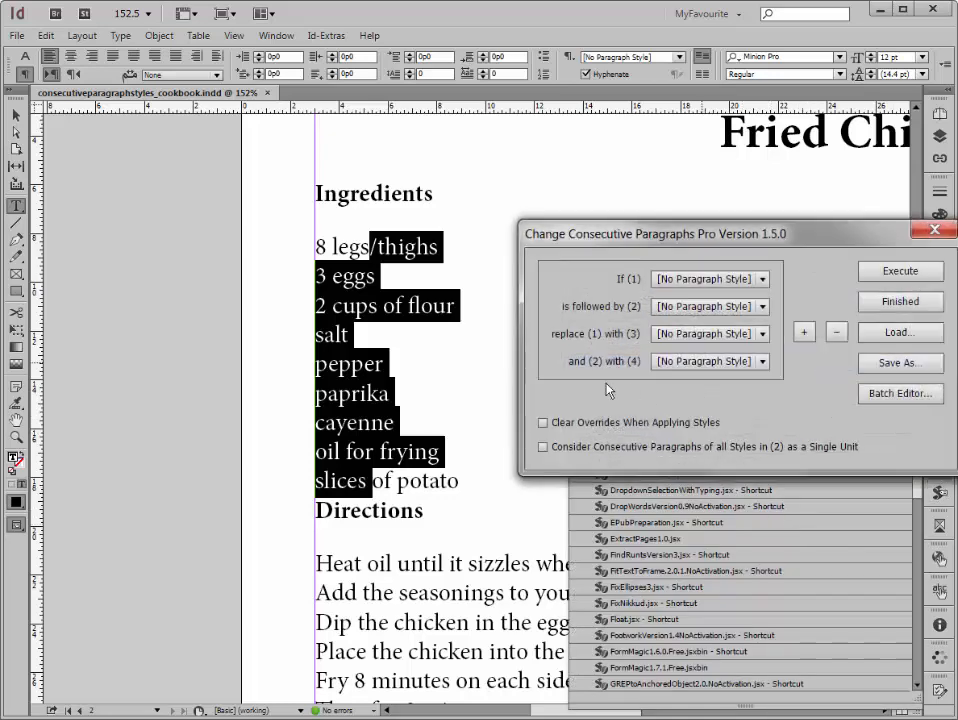
{"action": "left_click_drag", "start_coordinate": [760, 230], "coordinate": [726, 233]}
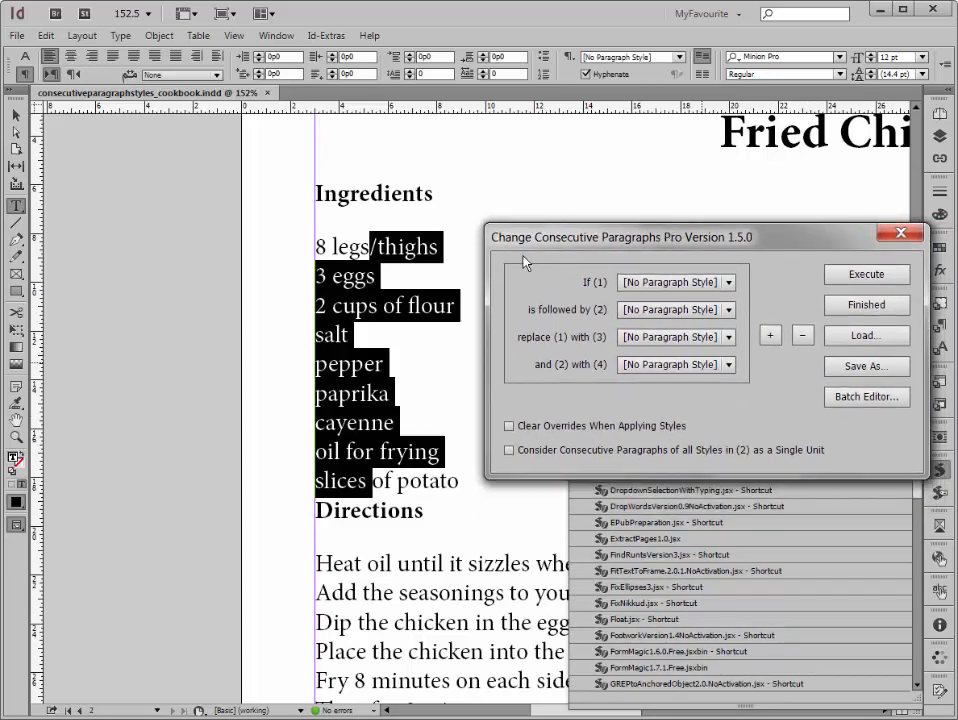
{"action": "left_click", "coordinate": [675, 282]}
{"action": "left_click", "coordinate": [657, 351]}
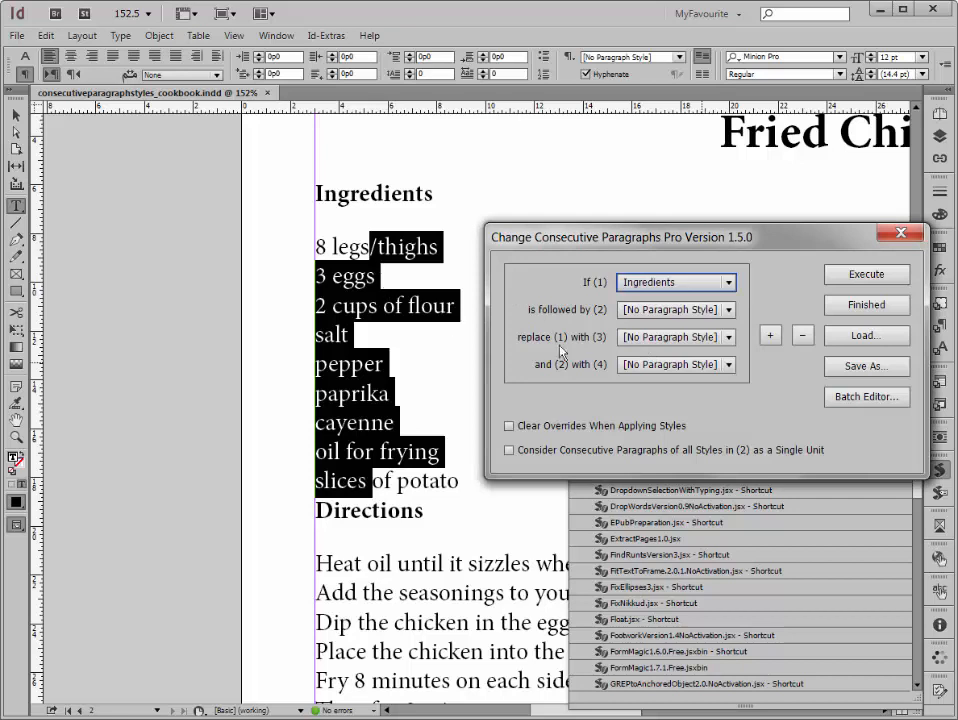
Step: Replace style (1) with No Change and (2) with bullets, clearing overrides and treating consecutive paragraphs of all styles in (2) as one unit
{"action": "left_click", "coordinate": [675, 337]}
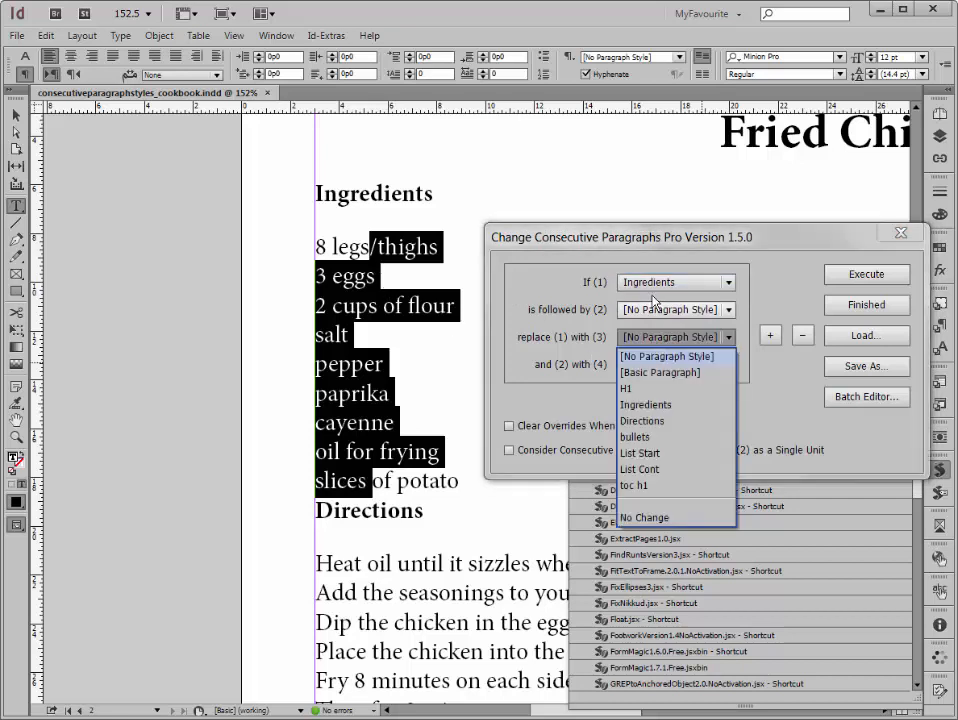
{"action": "left_click", "coordinate": [654, 518]}
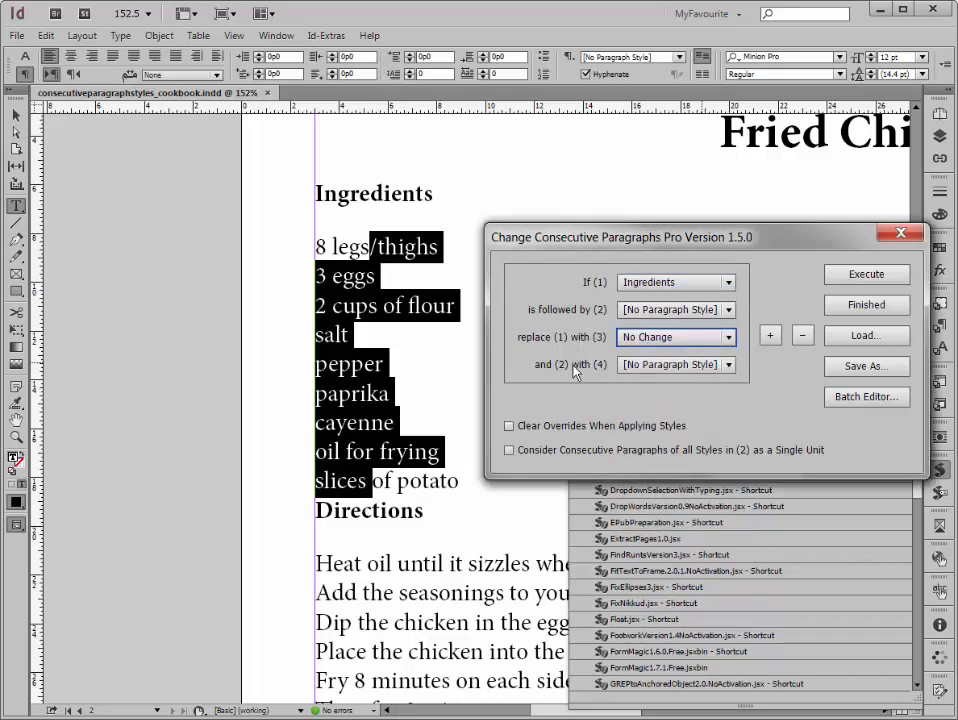
{"action": "left_click", "coordinate": [650, 365]}
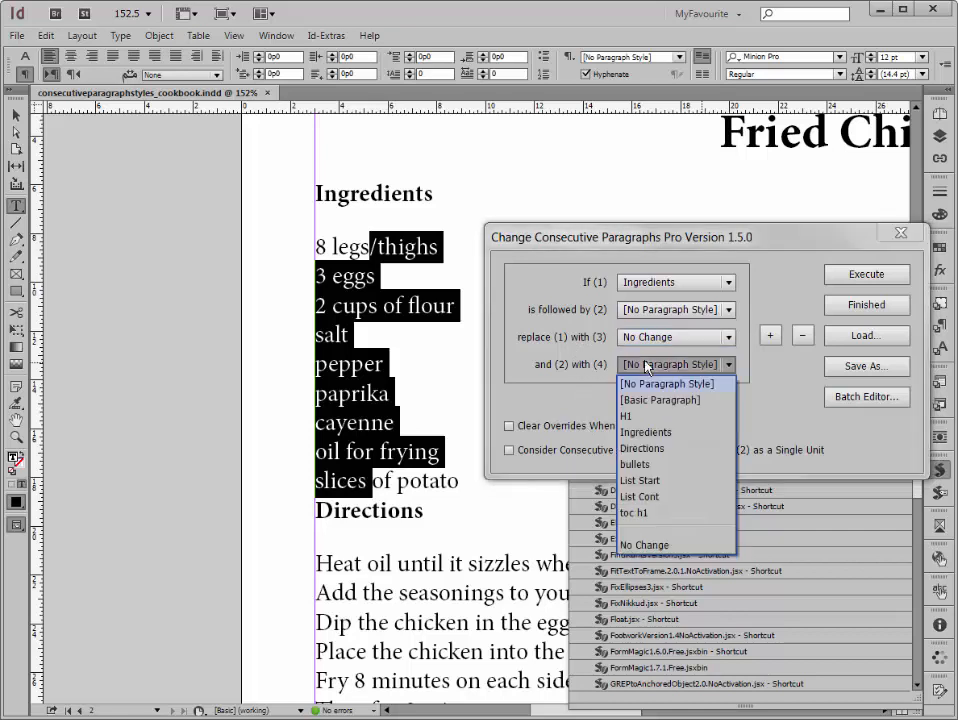
{"action": "left_click", "coordinate": [645, 465]}
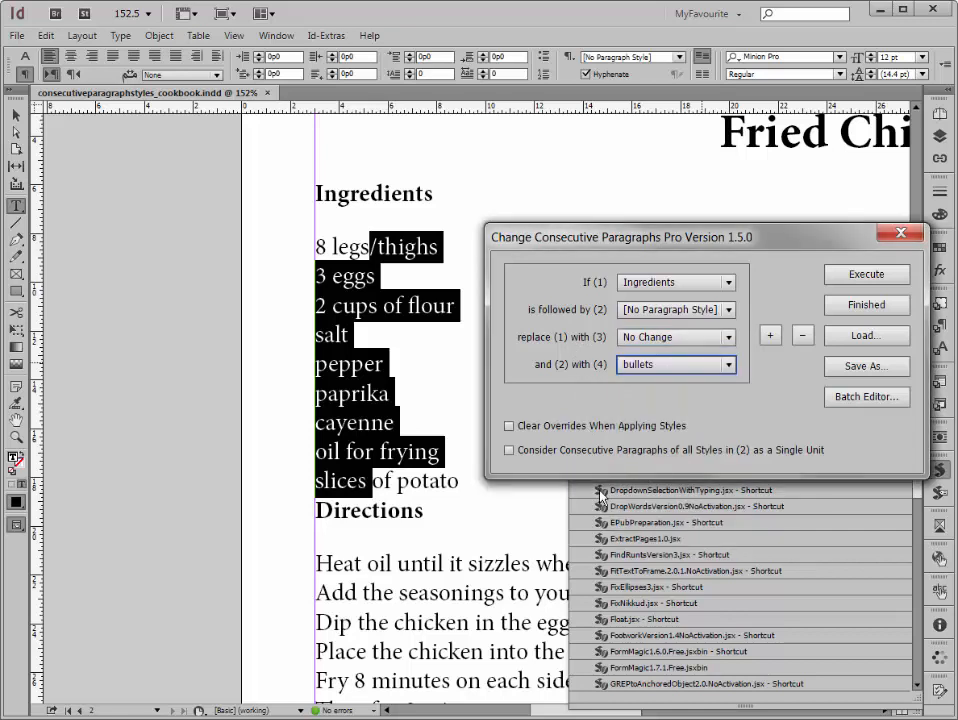
{"action": "left_click", "coordinate": [509, 426]}
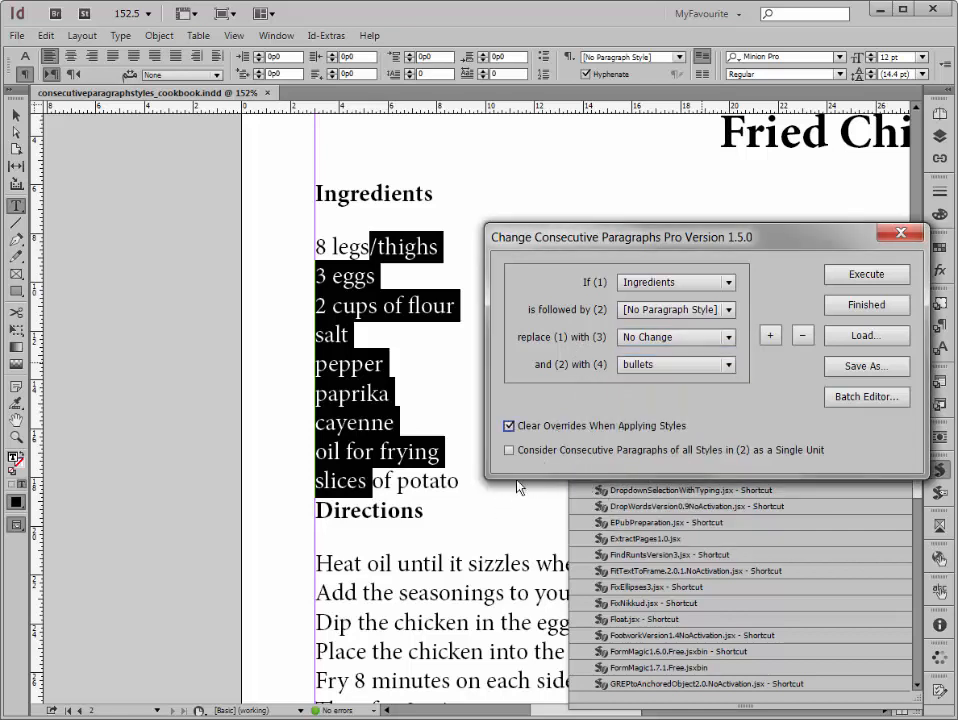
{"action": "left_click", "coordinate": [510, 450]}
Step: Save the Ingredients rule's settings to a file and execute the rule
{"action": "left_click", "coordinate": [845, 366]}
{"action": "left_click", "coordinate": [866, 274]}
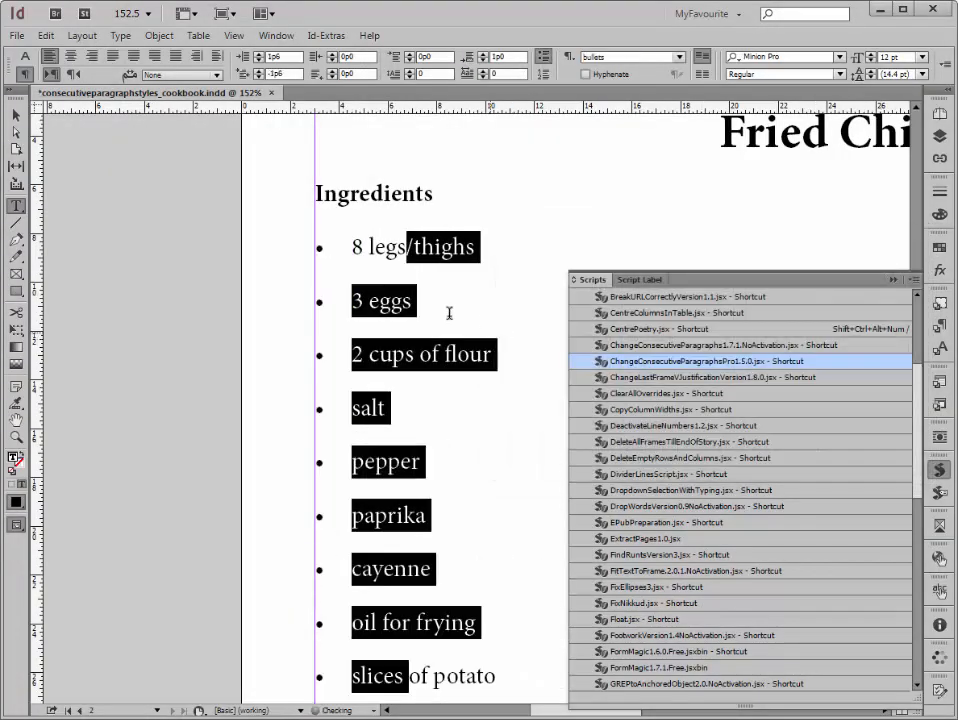
Step: Examine the ingredients list and the paragraph styles of the Directions heading and the text below it
{"action": "left_click", "coordinate": [402, 274]}
{"action": "scroll", "coordinate": [378, 195], "scroll_direction": "down", "scroll_amount": 1}
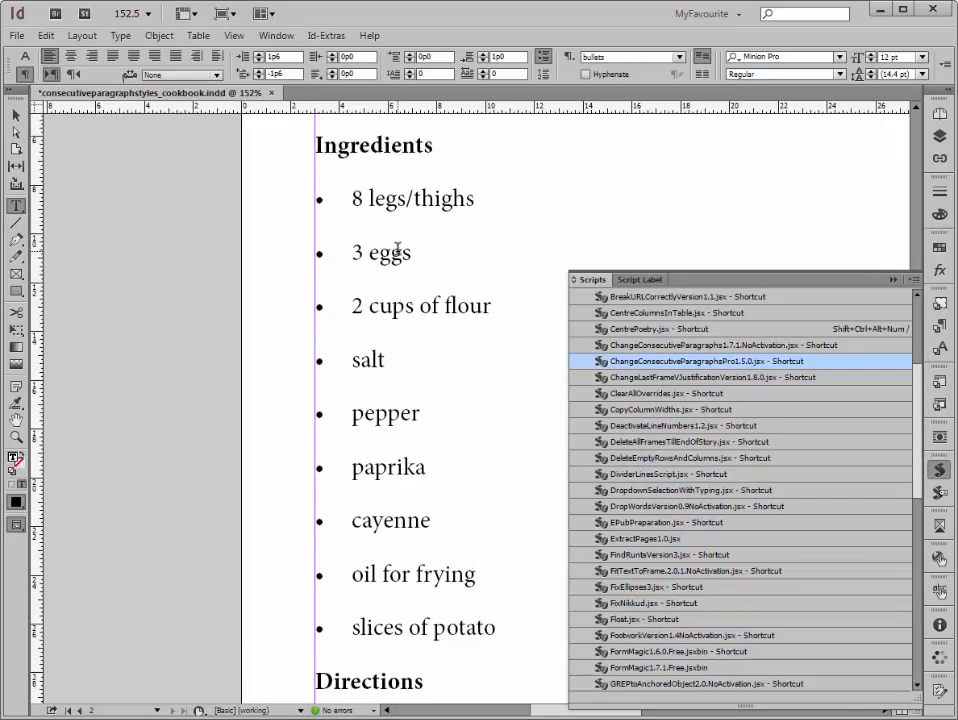
{"action": "key", "text": "ctrl+minus"}
{"action": "key", "text": "ctrl+minus"}
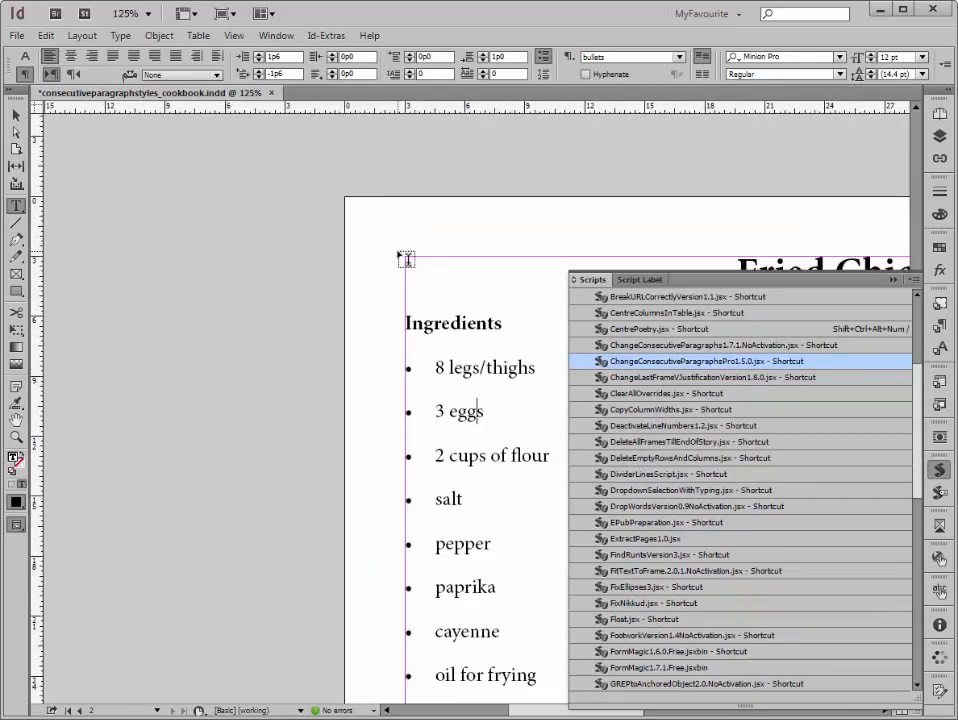
{"action": "scroll", "coordinate": [402, 260], "scroll_direction": "down", "scroll_amount": 4}
{"action": "scroll", "coordinate": [404, 273], "scroll_direction": "down", "scroll_amount": 2}
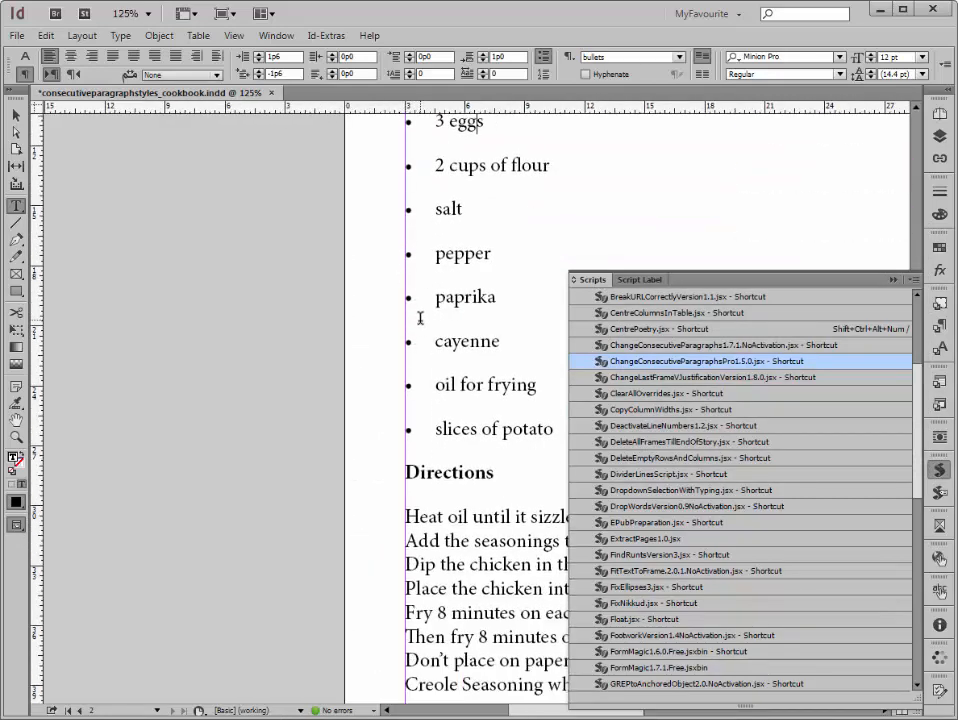
{"action": "left_click", "coordinate": [453, 478]}
{"action": "left_click", "coordinate": [463, 516]}
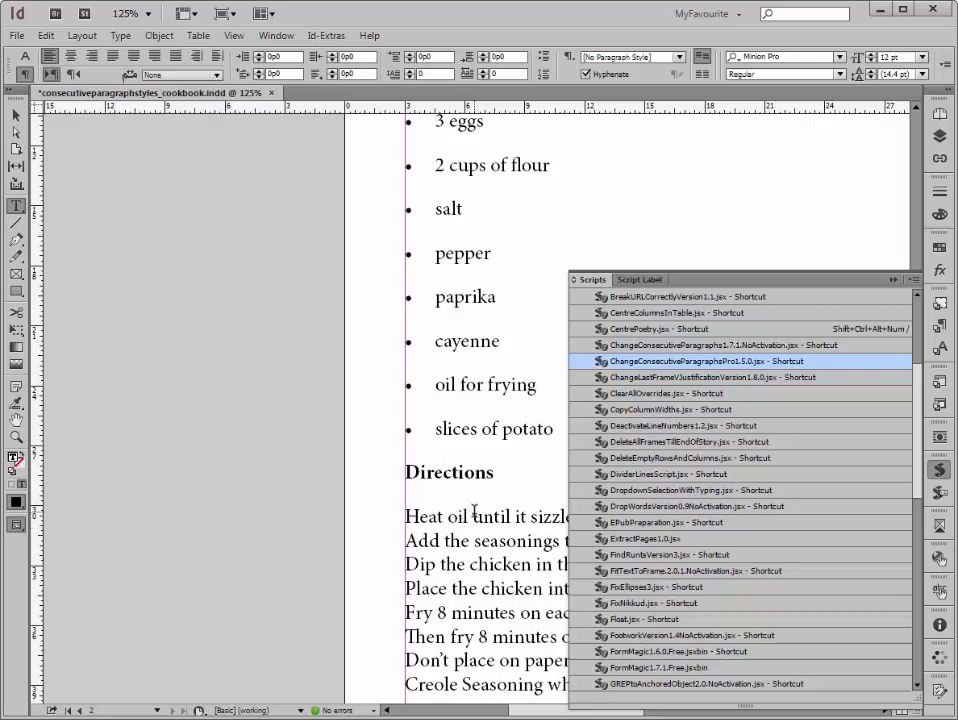
{"action": "left_click", "coordinate": [936, 329]}
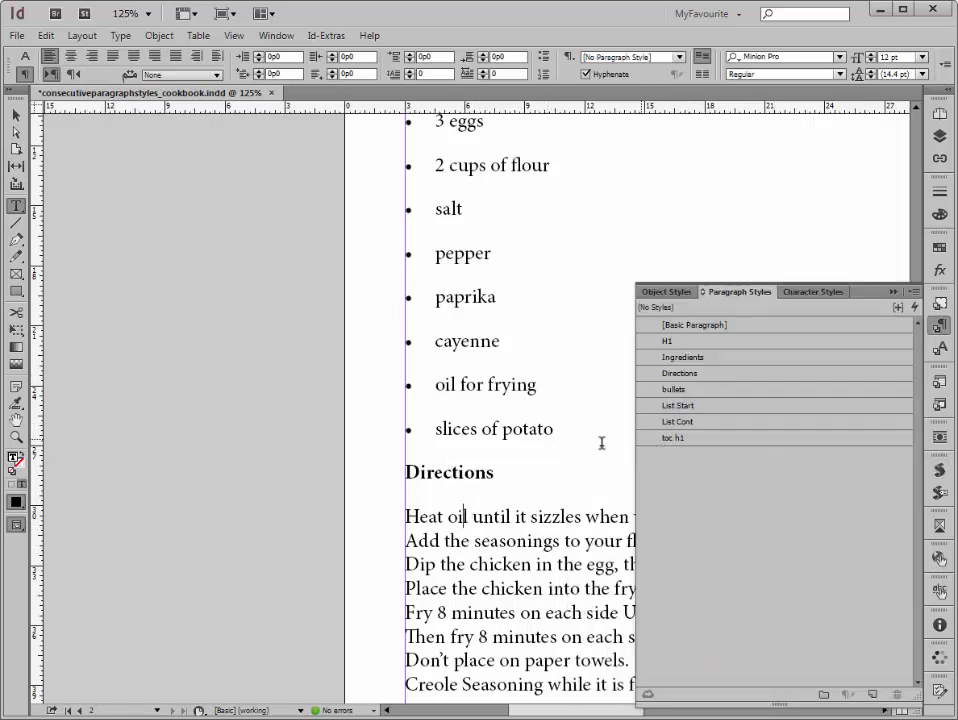
{"action": "scroll", "coordinate": [450, 340], "scroll_direction": "down", "scroll_amount": 3}
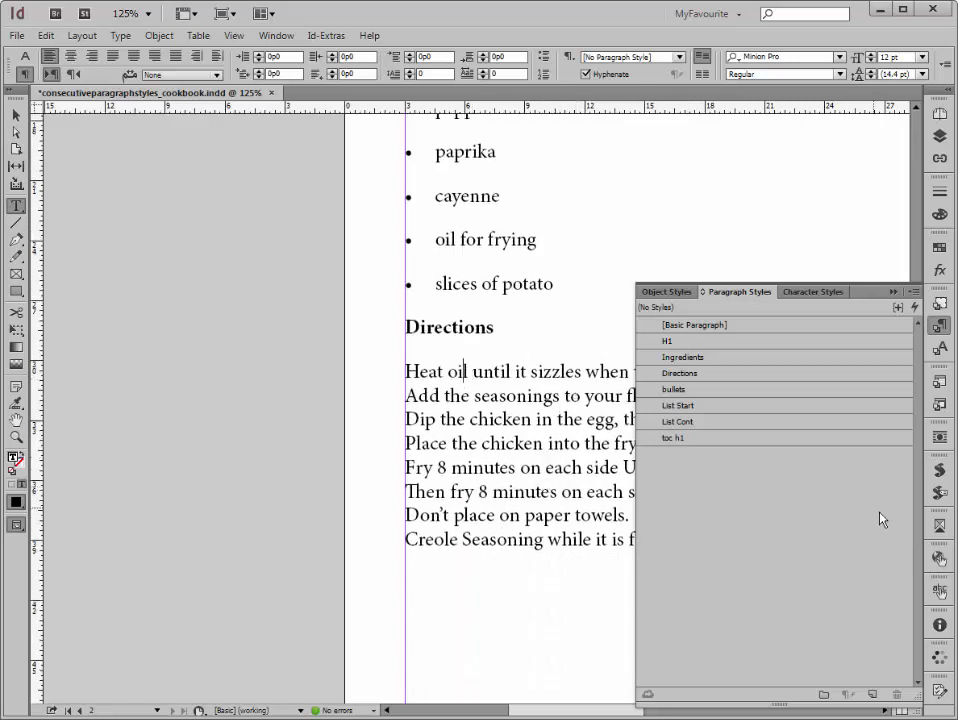
Step: Run the ChangeConsecutiveParagraphsPro script again, setting style (1) to Directions and the replacement for (2) to List Cont
{"action": "left_click", "coordinate": [938, 469]}
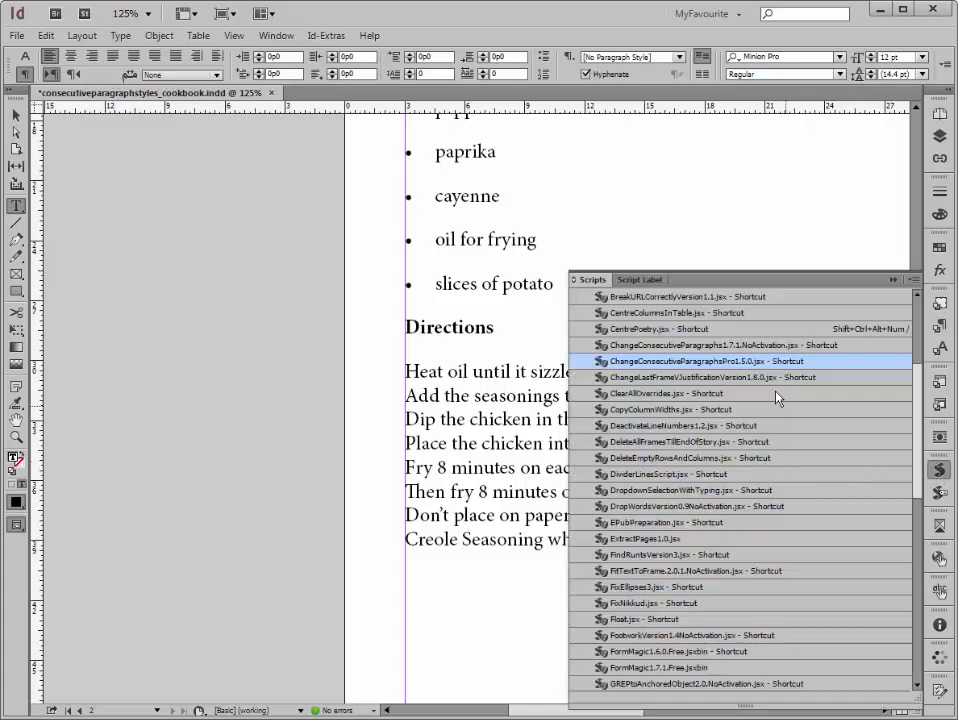
{"action": "double_click", "coordinate": [770, 369]}
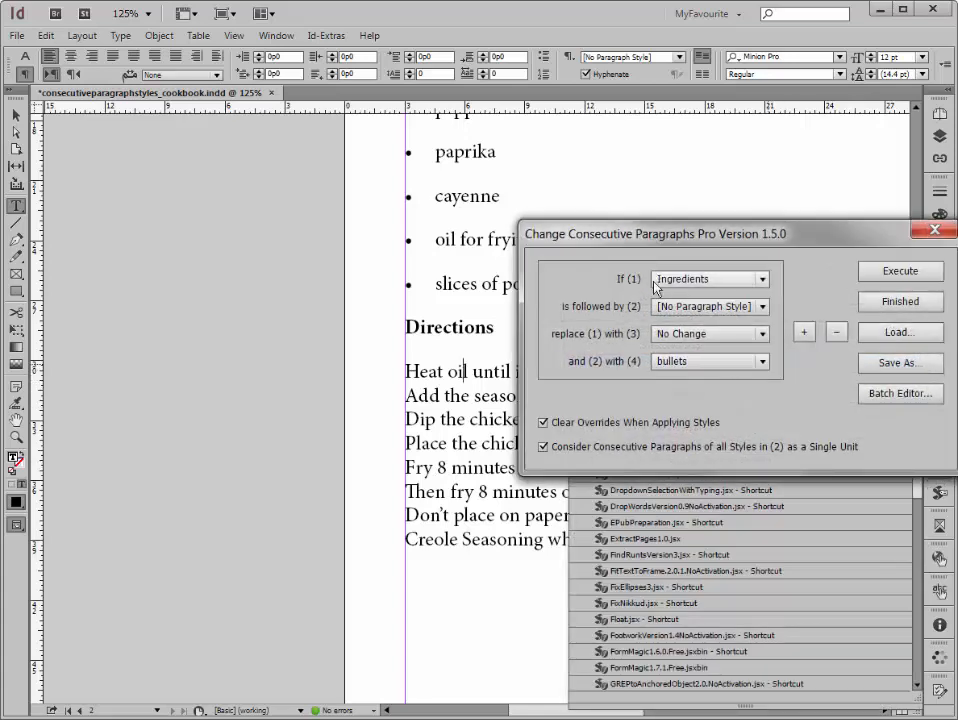
{"action": "left_click", "coordinate": [686, 280]}
{"action": "left_click", "coordinate": [690, 361]}
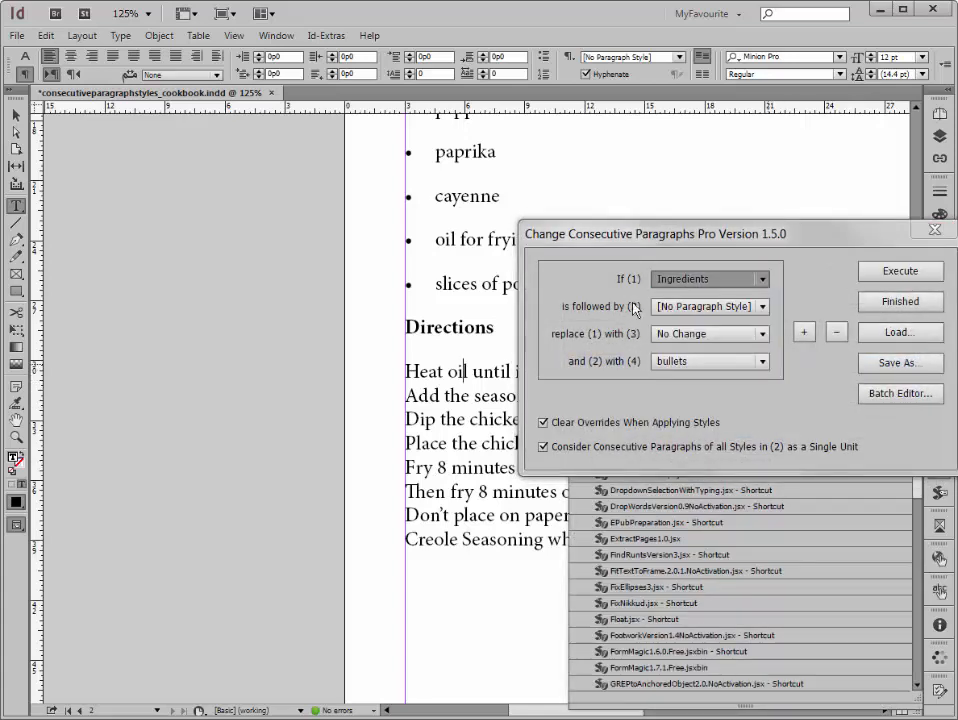
{"action": "left_click", "coordinate": [675, 365]}
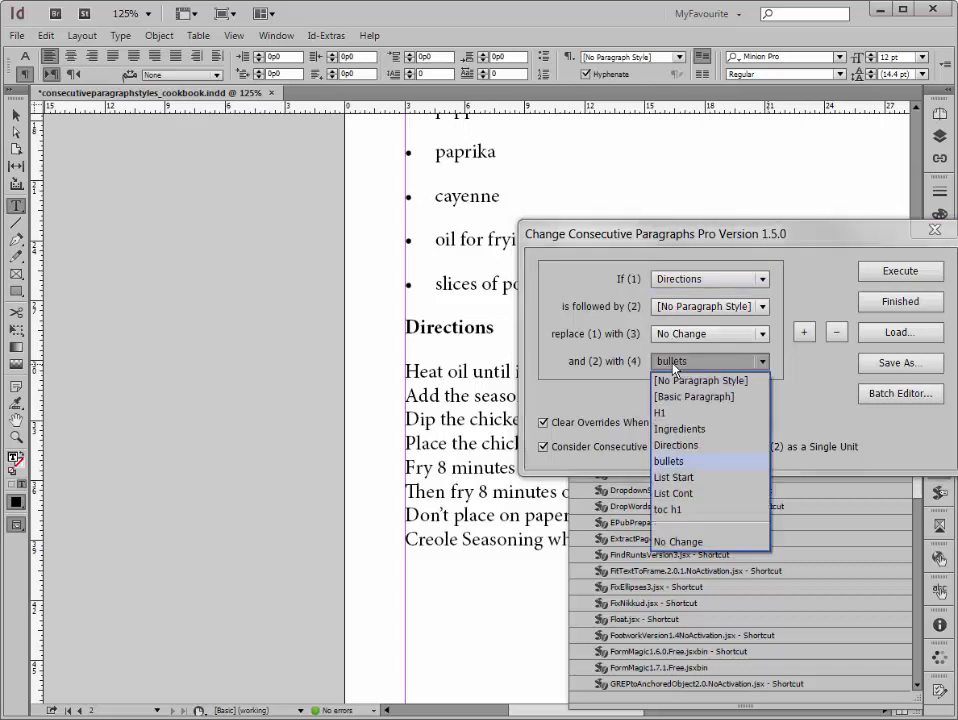
{"action": "left_click", "coordinate": [688, 494]}
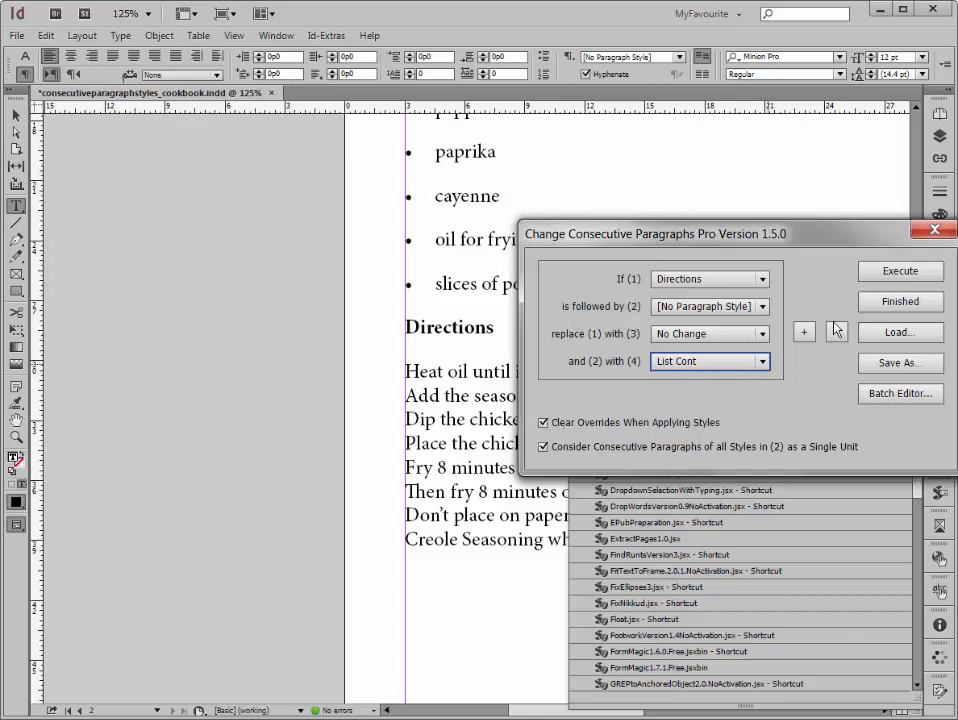
Step: Save the Directions rule's settings and execute it to number the paragraphs under the Directions heading
{"action": "left_click", "coordinate": [877, 363]}
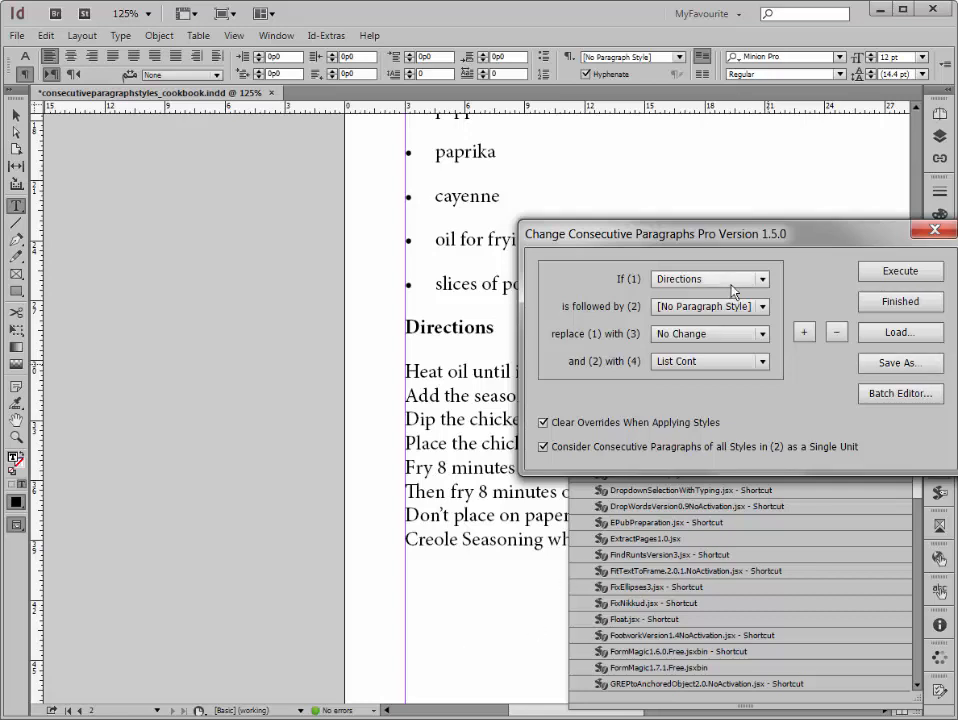
{"action": "left_click_drag", "start_coordinate": [745, 231], "coordinate": [779, 158]}
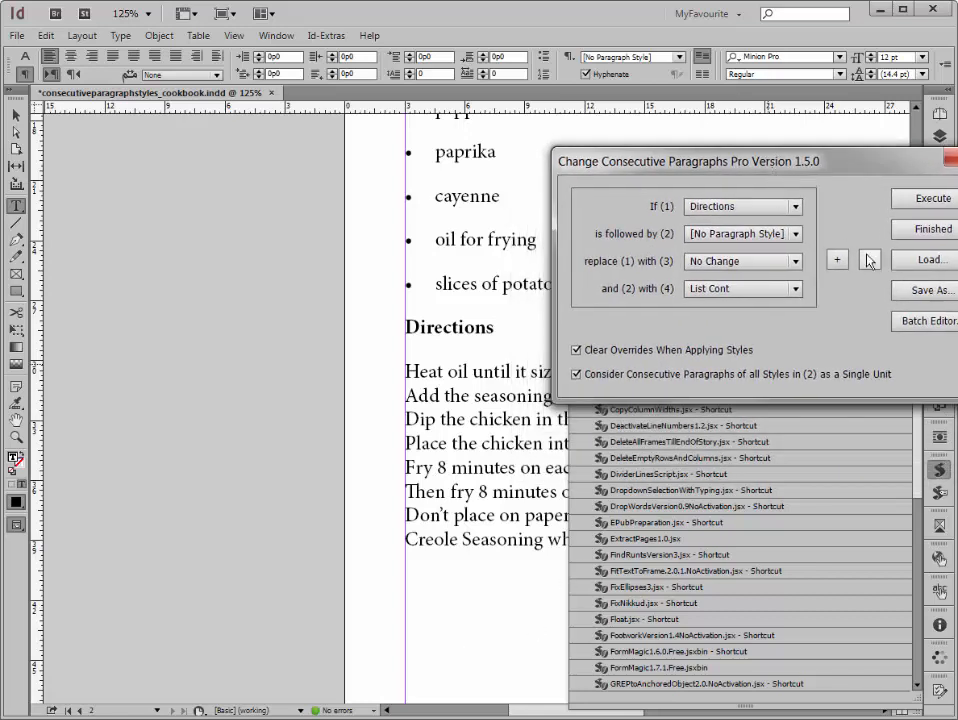
{"action": "left_click", "coordinate": [928, 199]}
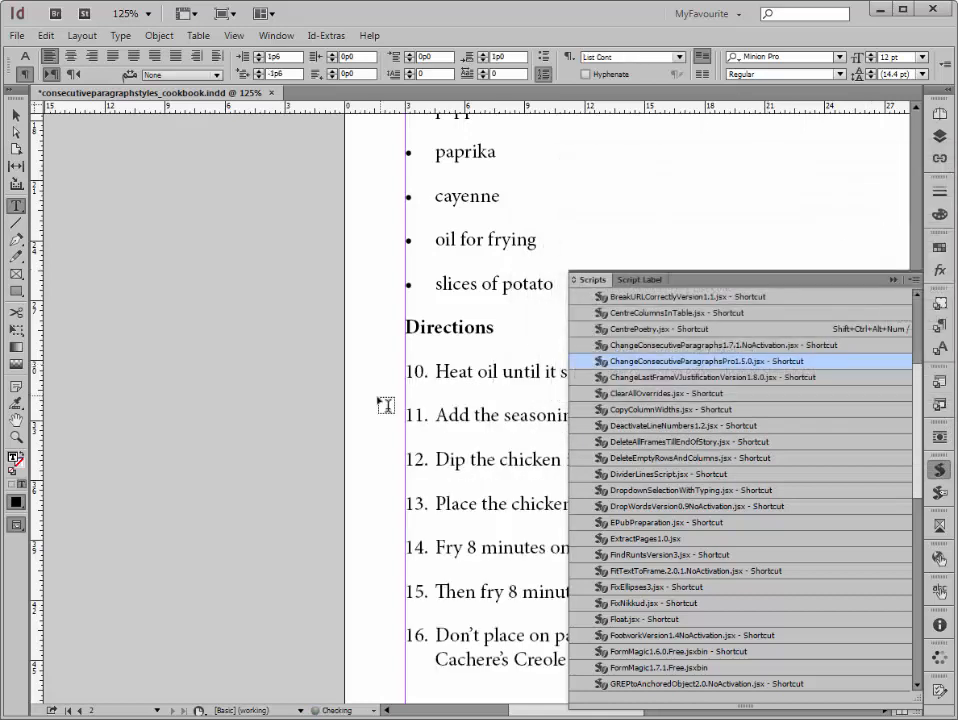
Step: Check the paragraph styles of the Directions heading and the first numbered paragraph below it
{"action": "left_click", "coordinate": [465, 327]}
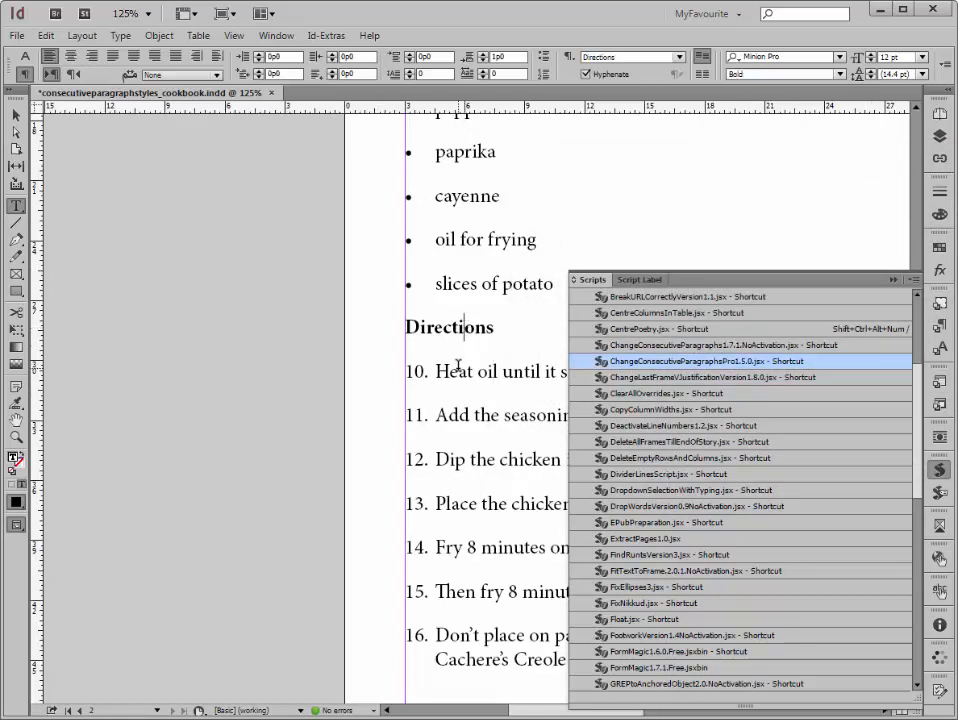
{"action": "left_click", "coordinate": [458, 368]}
{"action": "left_click", "coordinate": [457, 327]}
{"action": "left_click", "coordinate": [451, 370]}
{"action": "left_click", "coordinate": [456, 358]}
{"action": "left_click", "coordinate": [456, 368]}
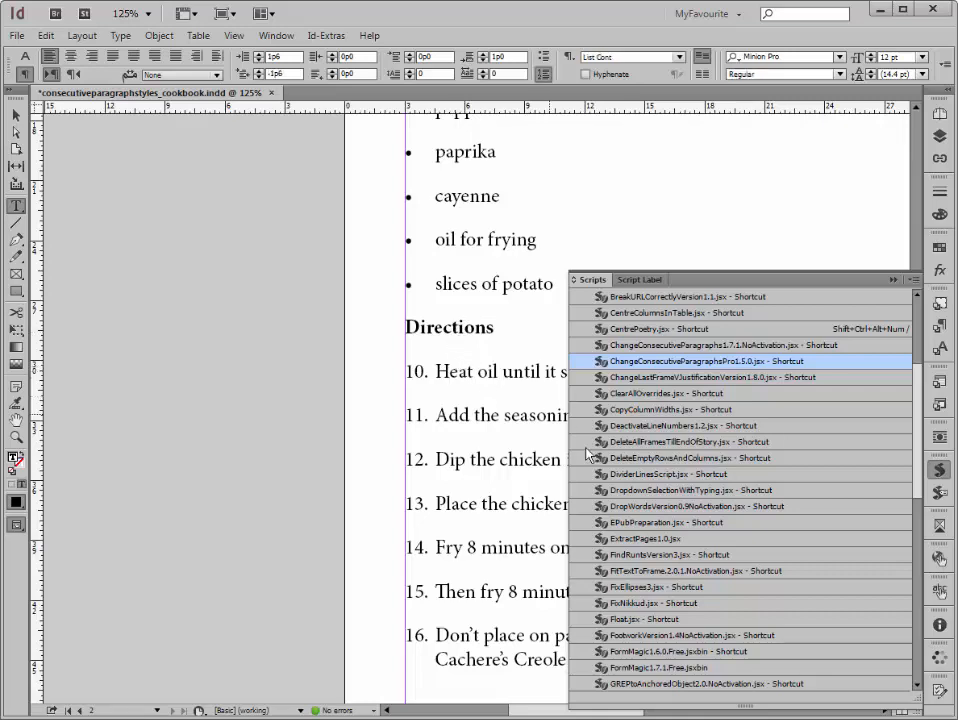
Step: In the same script, have List Cont after Directions replaced with List Start, without treating consecutive paragraphs as a single unit
{"action": "double_click", "coordinate": [799, 364]}
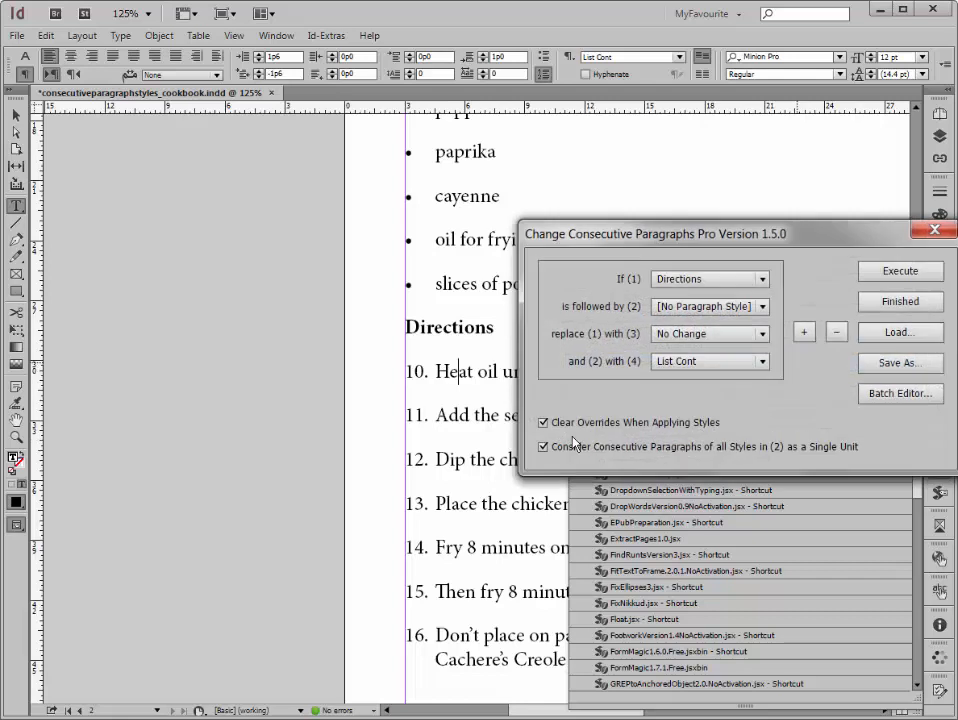
{"action": "left_click", "coordinate": [676, 306]}
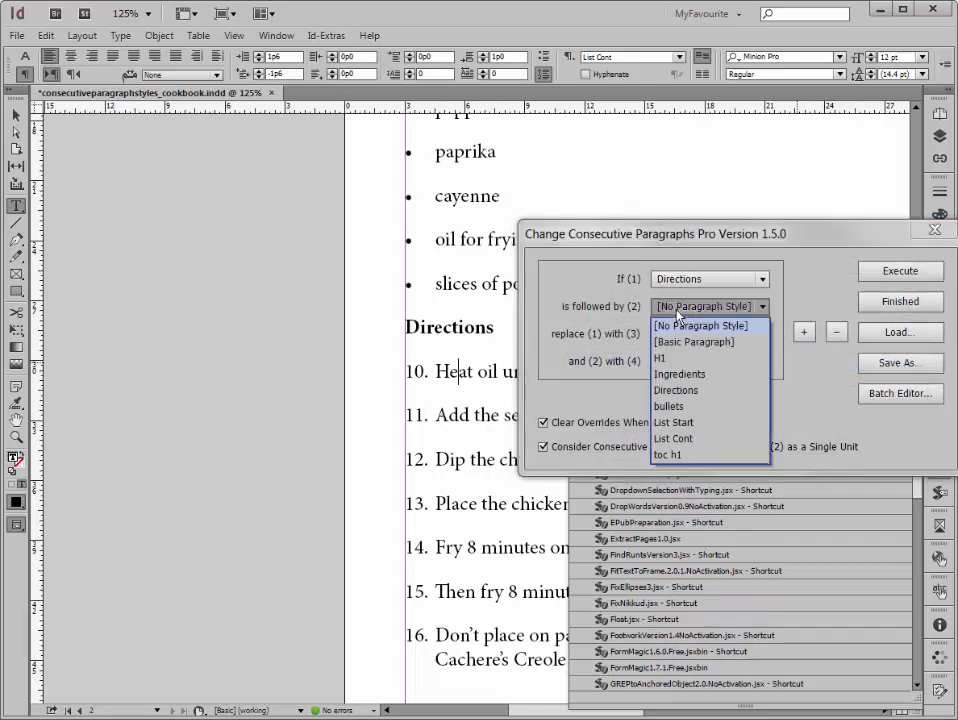
{"action": "left_click", "coordinate": [673, 438]}
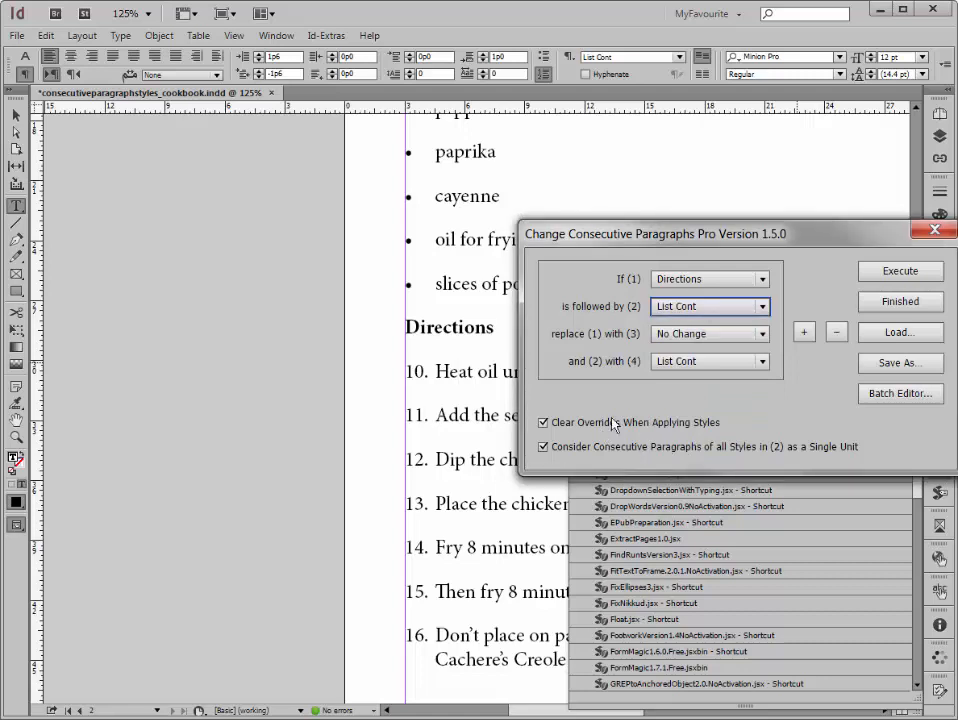
{"action": "left_click", "coordinate": [688, 364]}
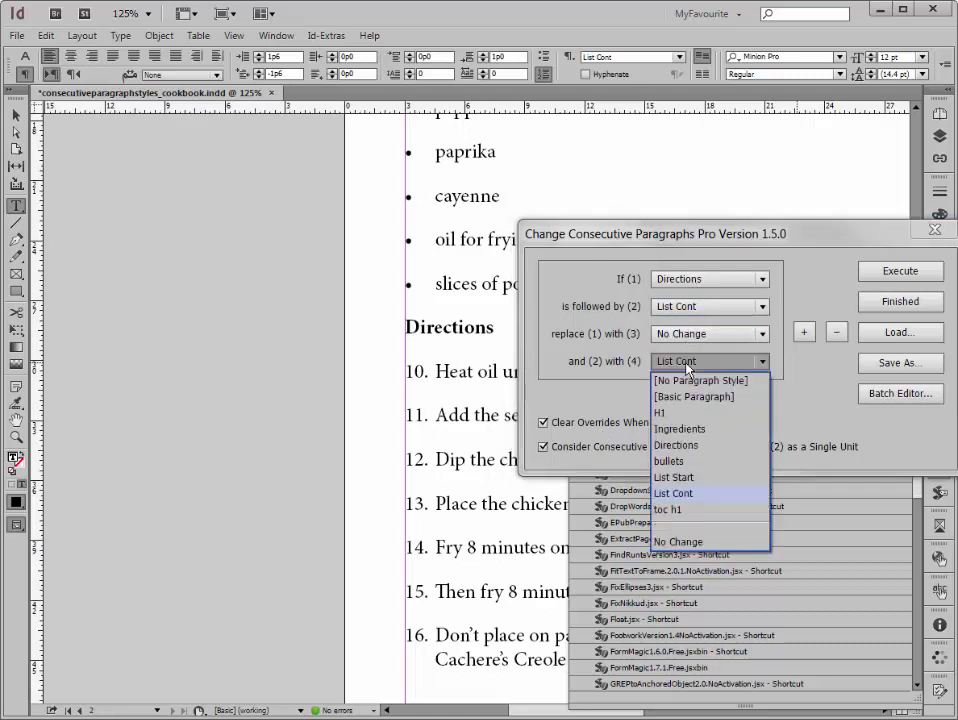
{"action": "left_click", "coordinate": [686, 478]}
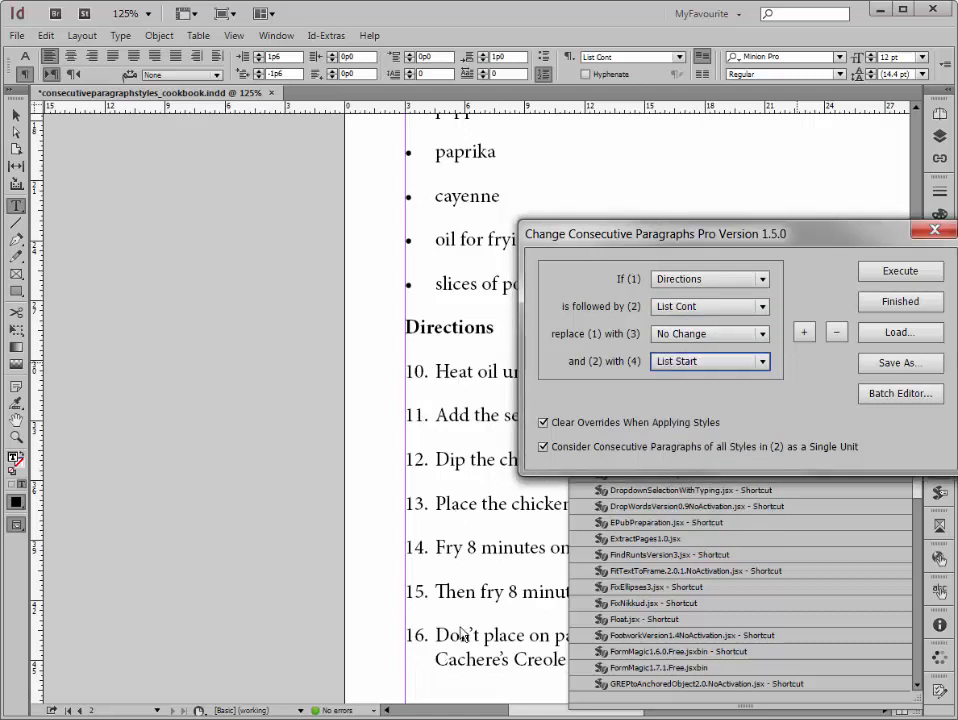
{"action": "left_click", "coordinate": [548, 450]}
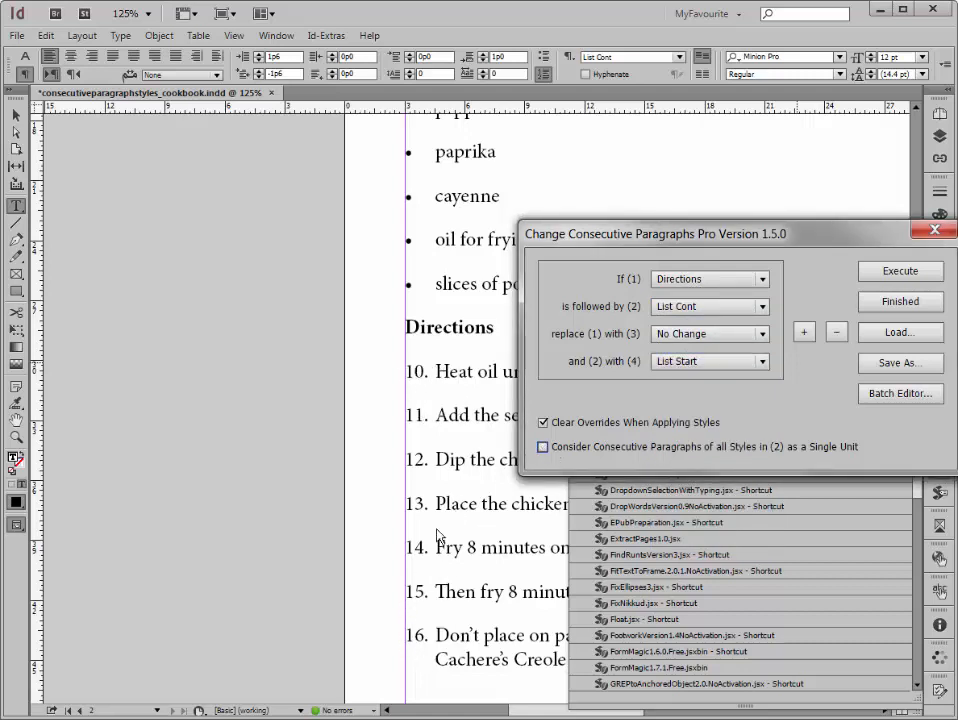
Step: Save the List Start rule's settings to the desktop as Change2
{"action": "left_click", "coordinate": [878, 365]}
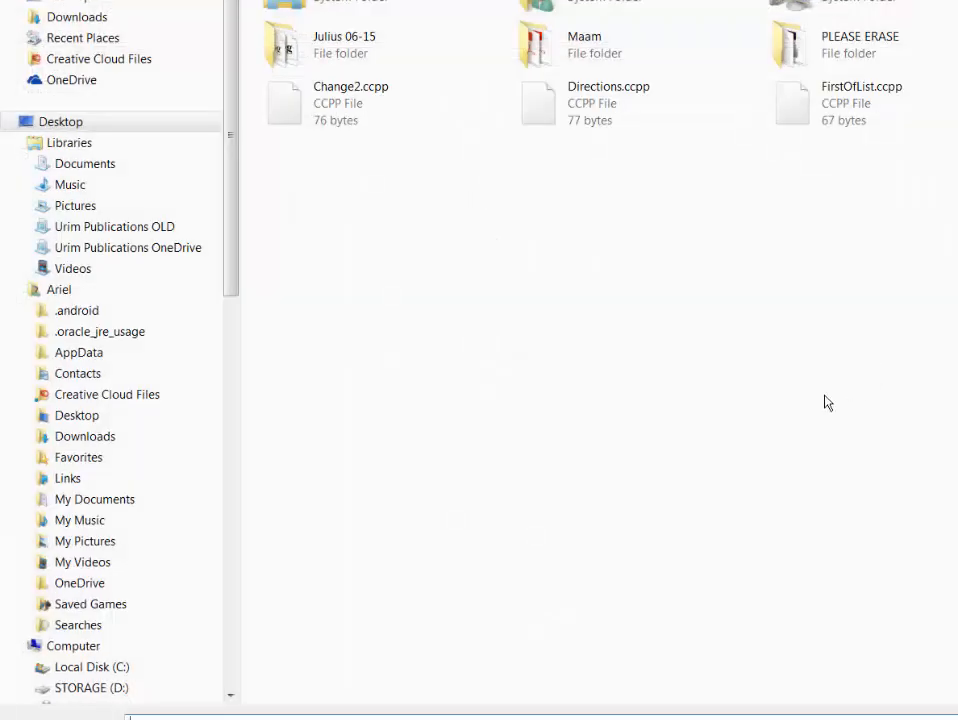
{"action": "type", "text": "Last"}
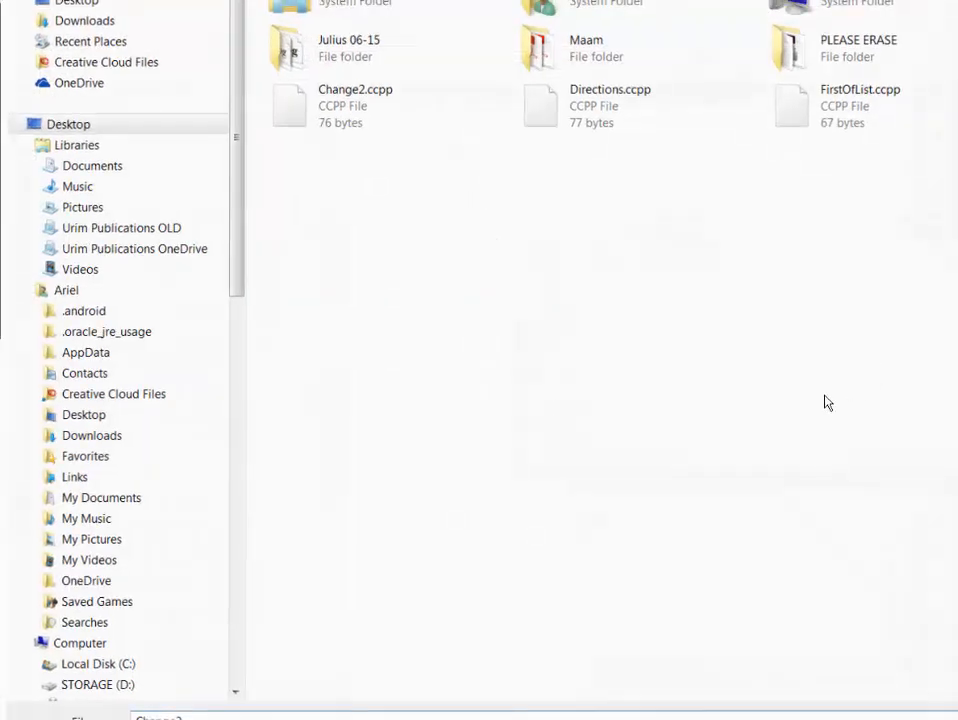
{"action": "key", "text": "Return"}
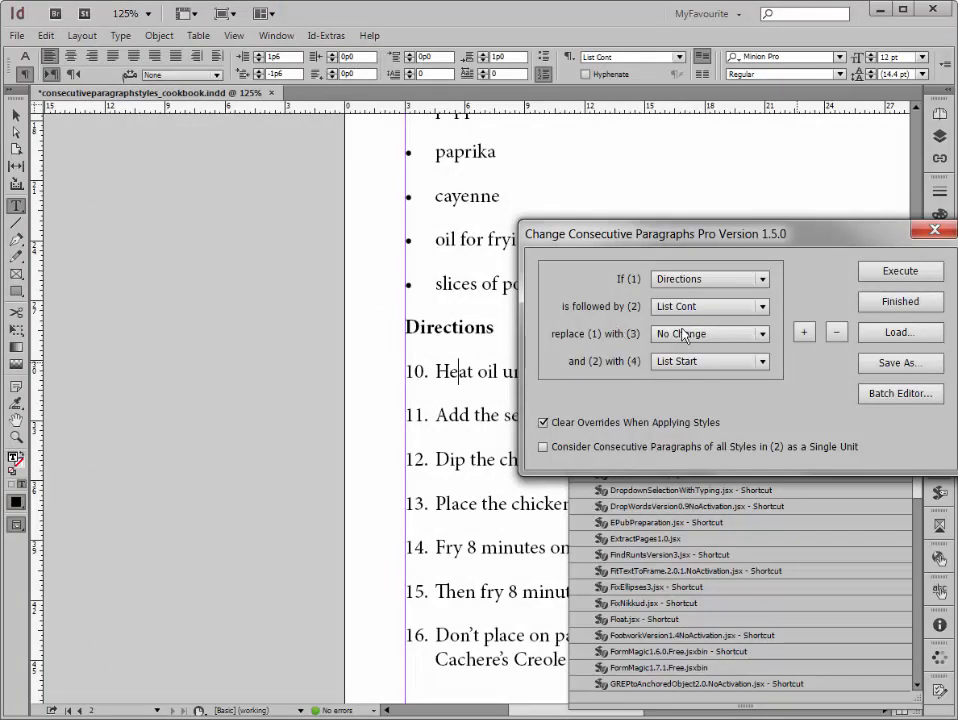
Step: Execute the List Start rule to restart the numbering at the first paragraph under the Directions heading
{"action": "left_click", "coordinate": [899, 270]}
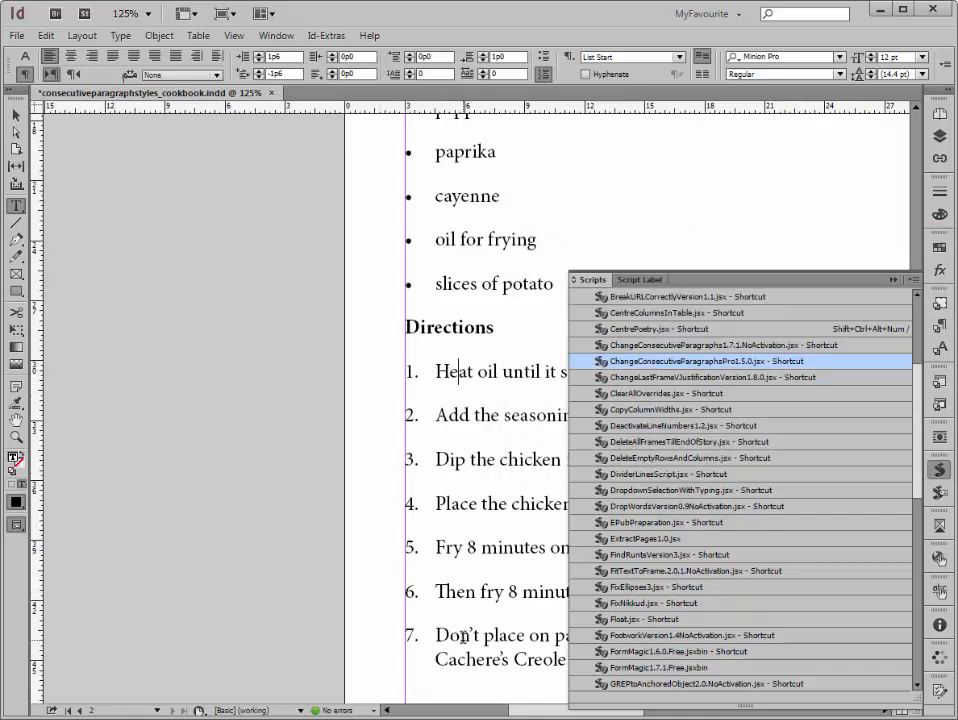
{"action": "key", "text": "ctrl+minus"}
{"action": "key", "text": "ctrl+minus"}
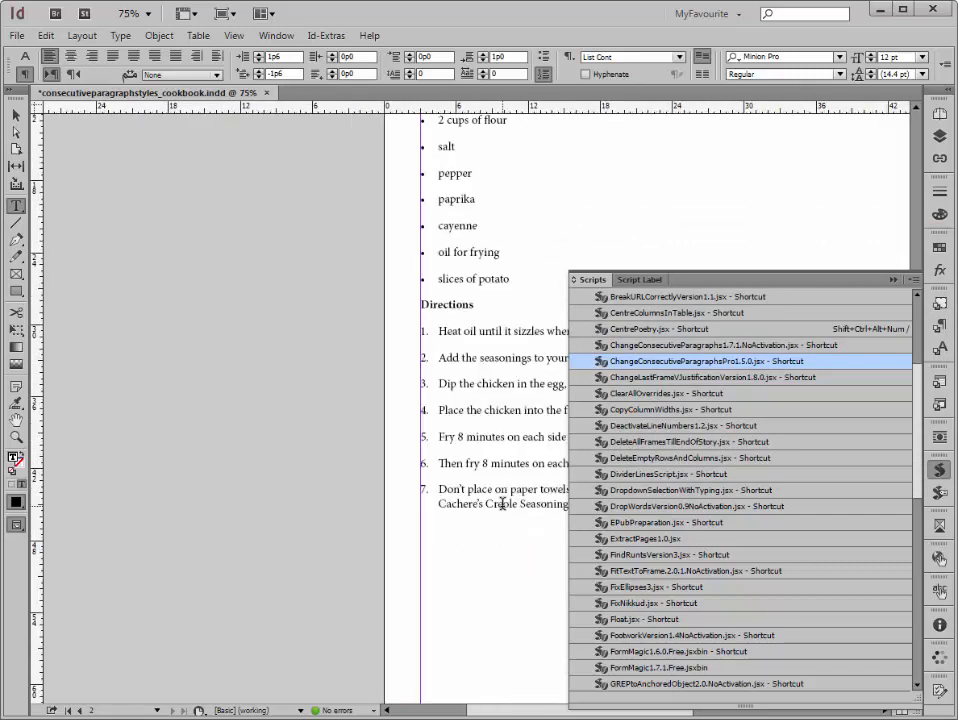
{"action": "key", "text": "ctrl+0"}
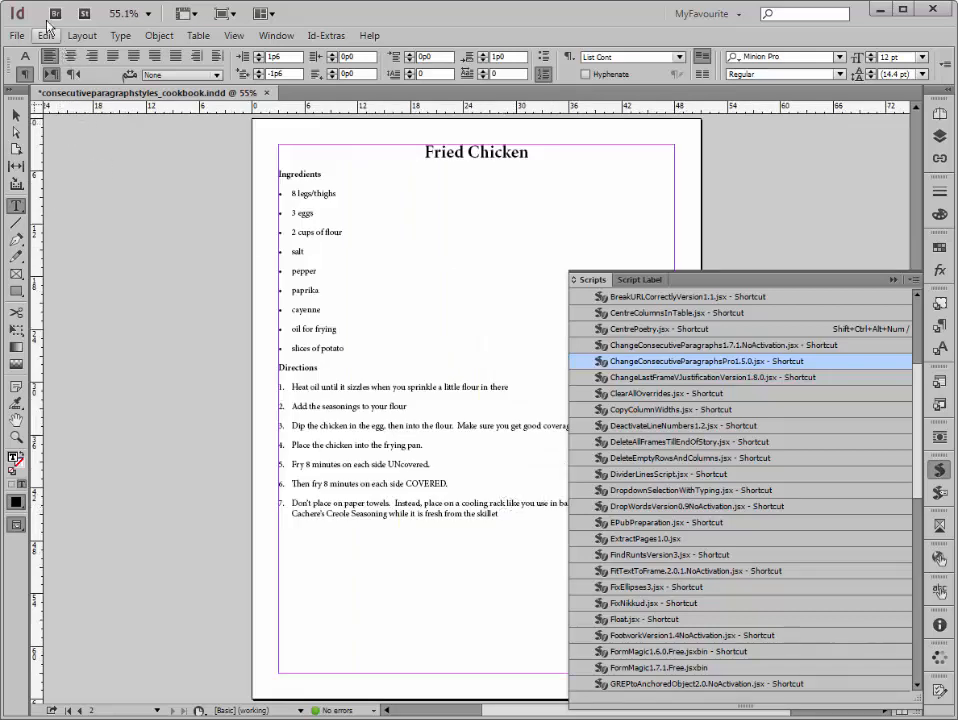
Step: Revert the cookbook document to its last saved version
{"action": "left_click", "coordinate": [17, 35]}
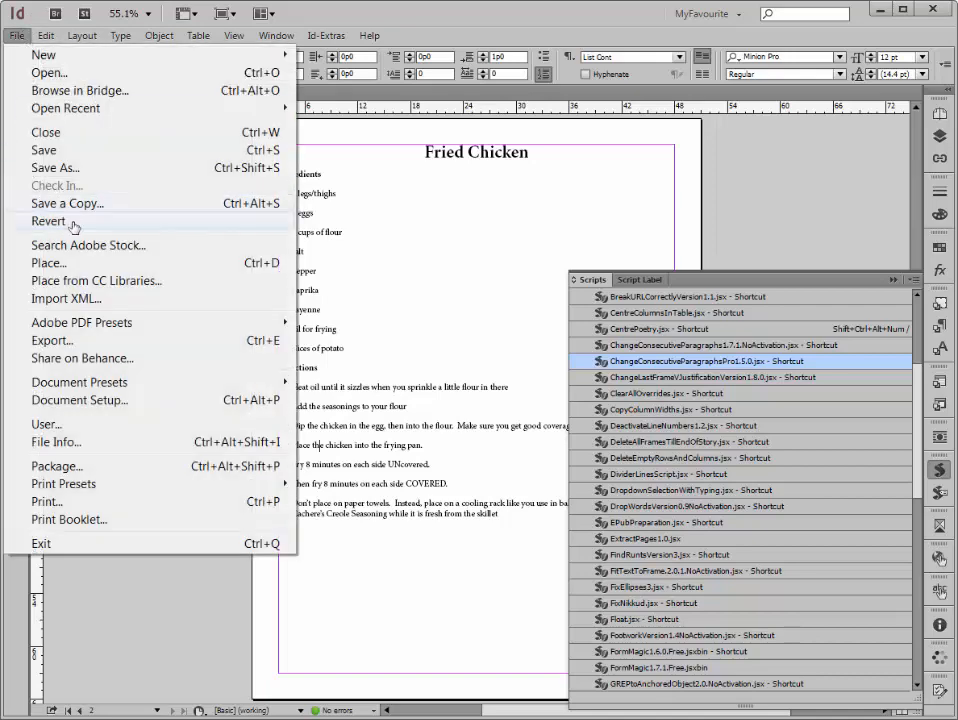
{"action": "left_click", "coordinate": [60, 221]}
{"action": "left_click", "coordinate": [556, 390]}
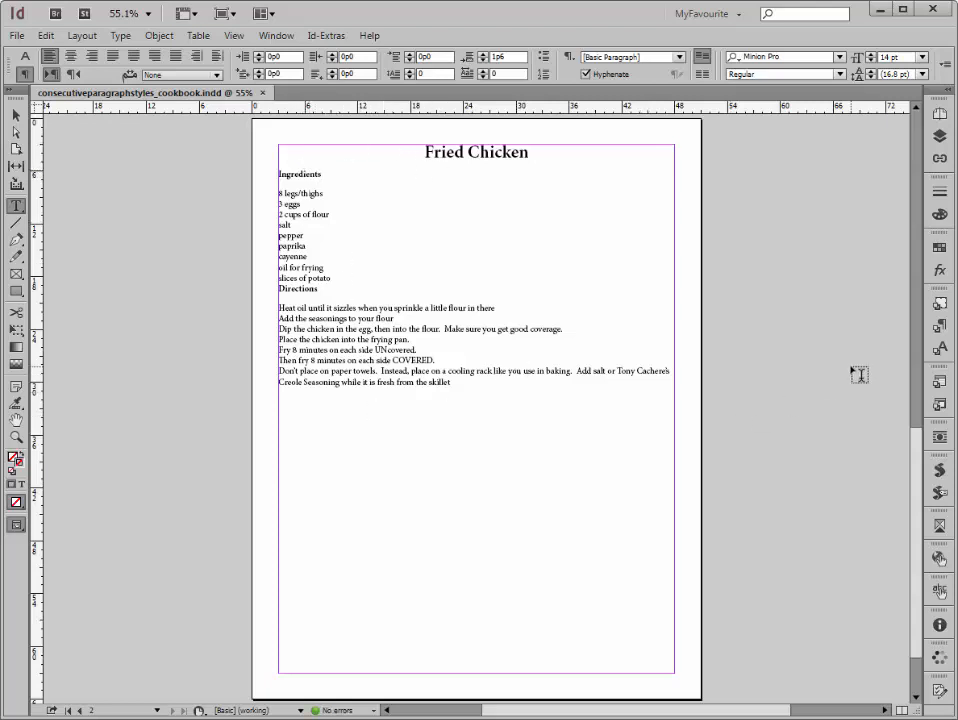
Step: Run the ChangeConsecutiveParagraphsPro1.5.0 script and open its batch editor
{"action": "left_click", "coordinate": [940, 476]}
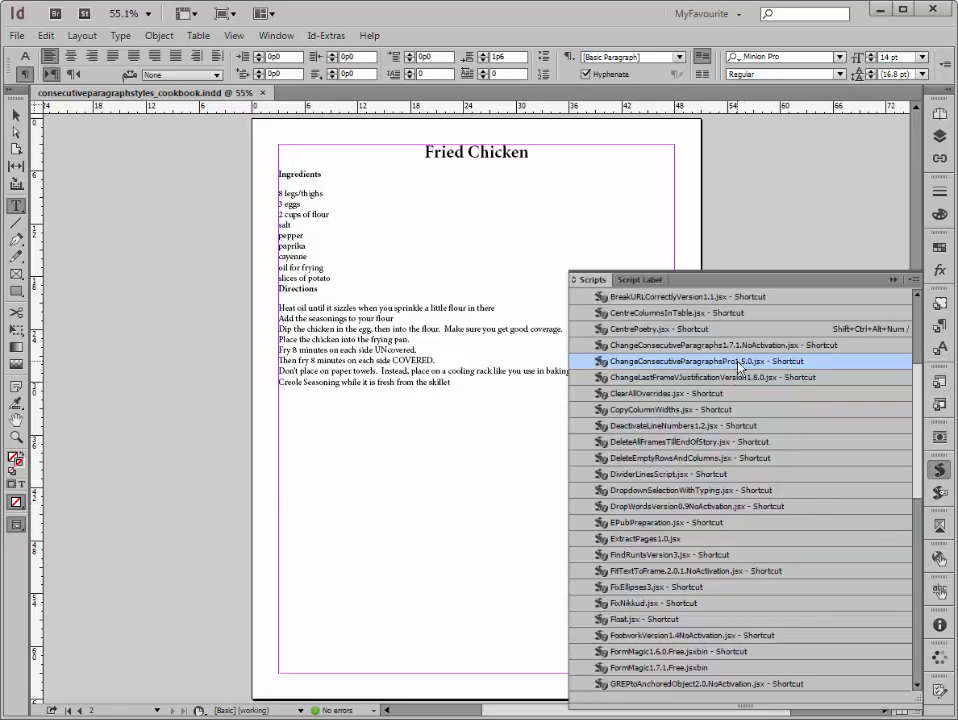
{"action": "double_click", "coordinate": [738, 362]}
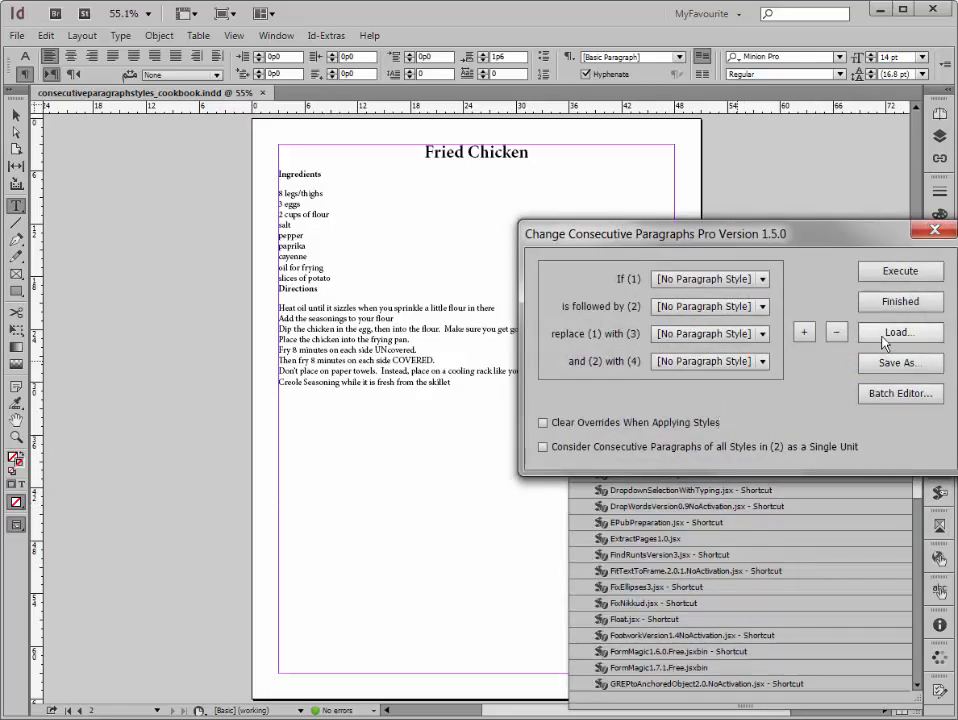
{"action": "left_click", "coordinate": [886, 394]}
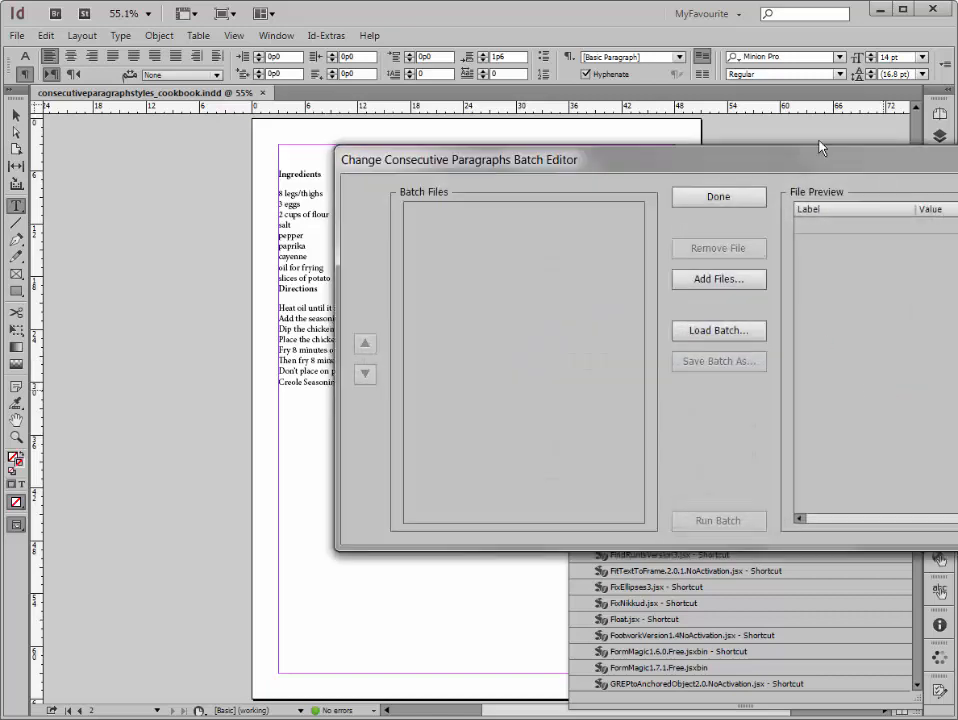
{"action": "left_click_drag", "start_coordinate": [818, 148], "coordinate": [577, 156]}
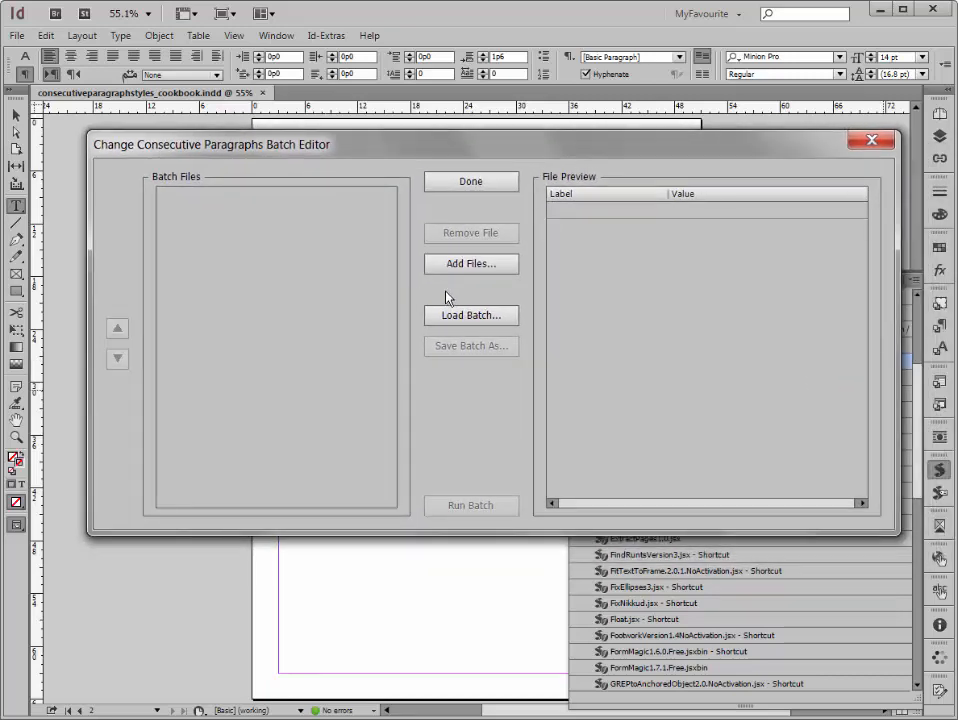
Step: Add Change1.ccpp, Change2.ccpp and Change3.ccpp from the desktop to the batch files
{"action": "left_click", "coordinate": [462, 265]}
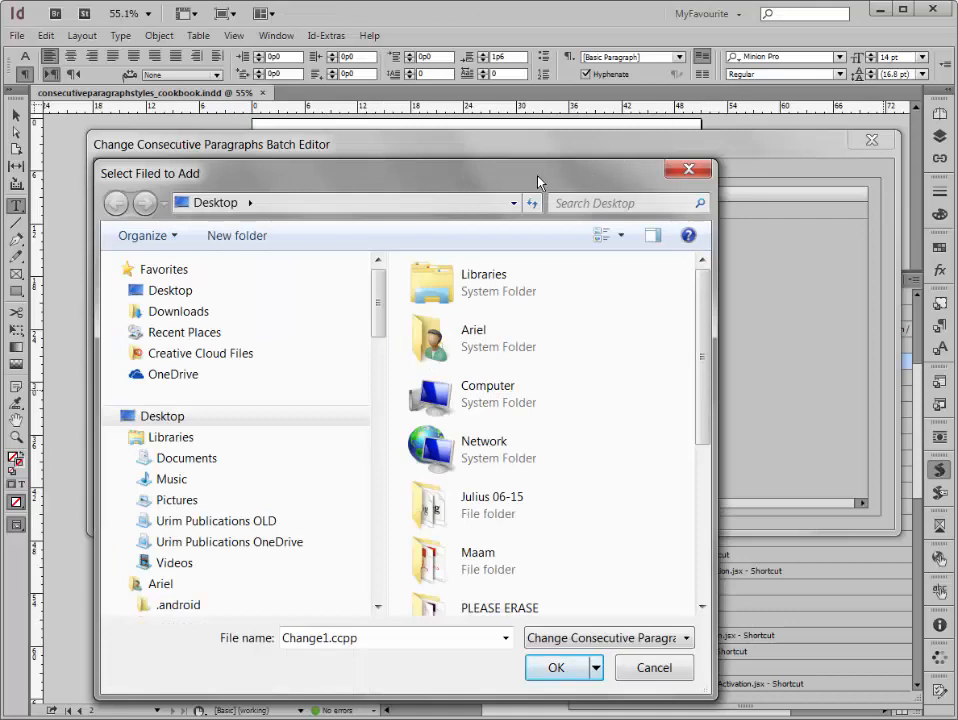
{"action": "left_click_drag", "start_coordinate": [538, 182], "coordinate": [555, 123]}
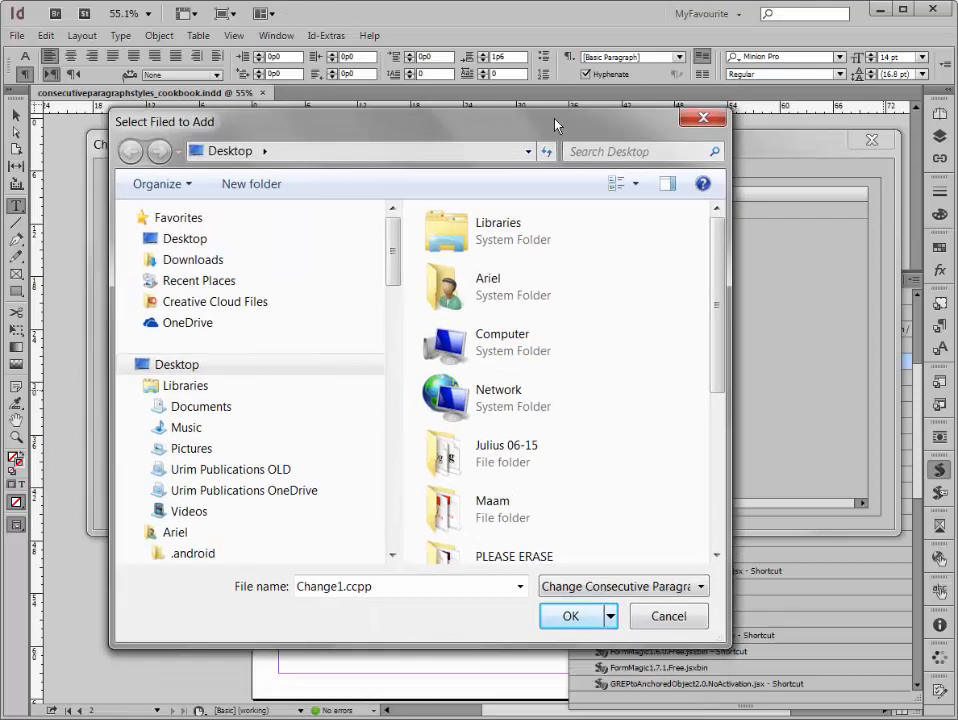
{"action": "left_click", "coordinate": [640, 178]}
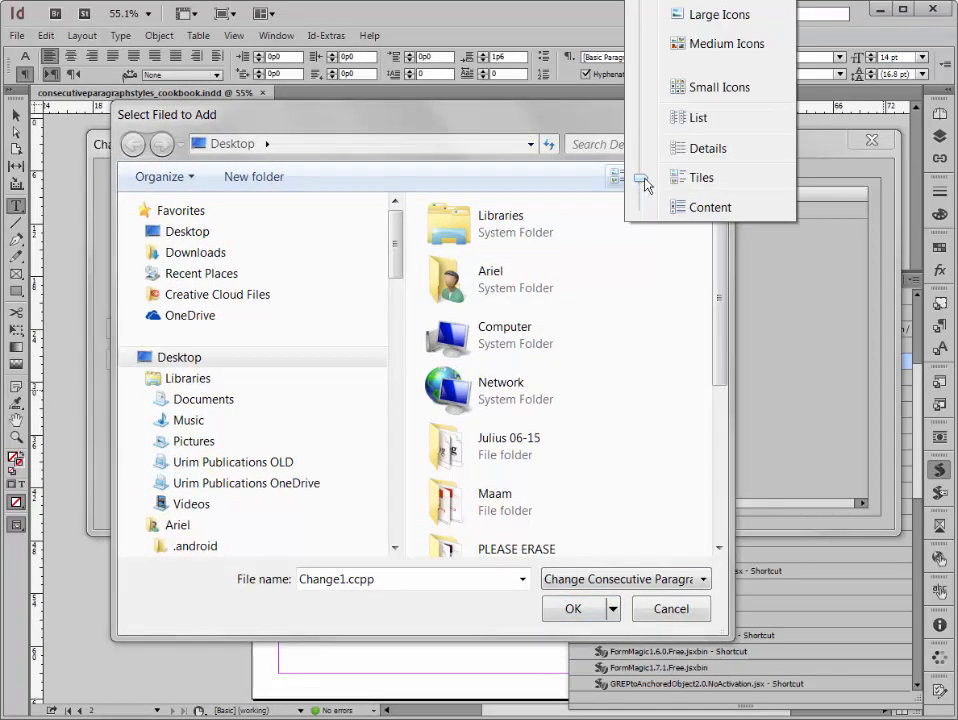
{"action": "left_click", "coordinate": [686, 151]}
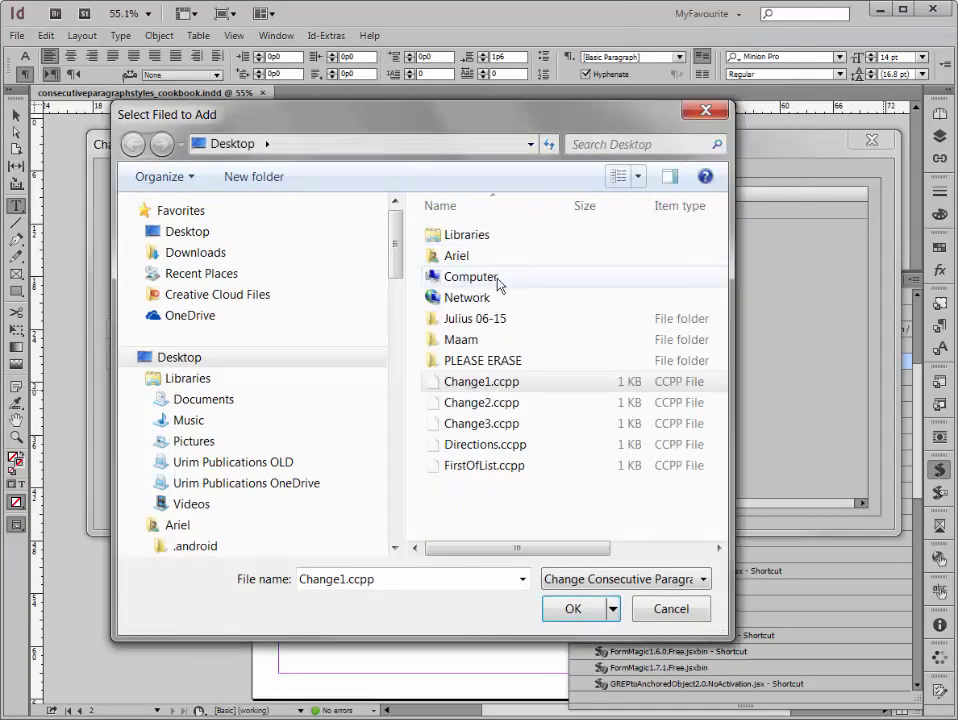
{"action": "left_click", "coordinate": [489, 381]}
{"action": "left_click", "coordinate": [478, 428], "text": "shift"}
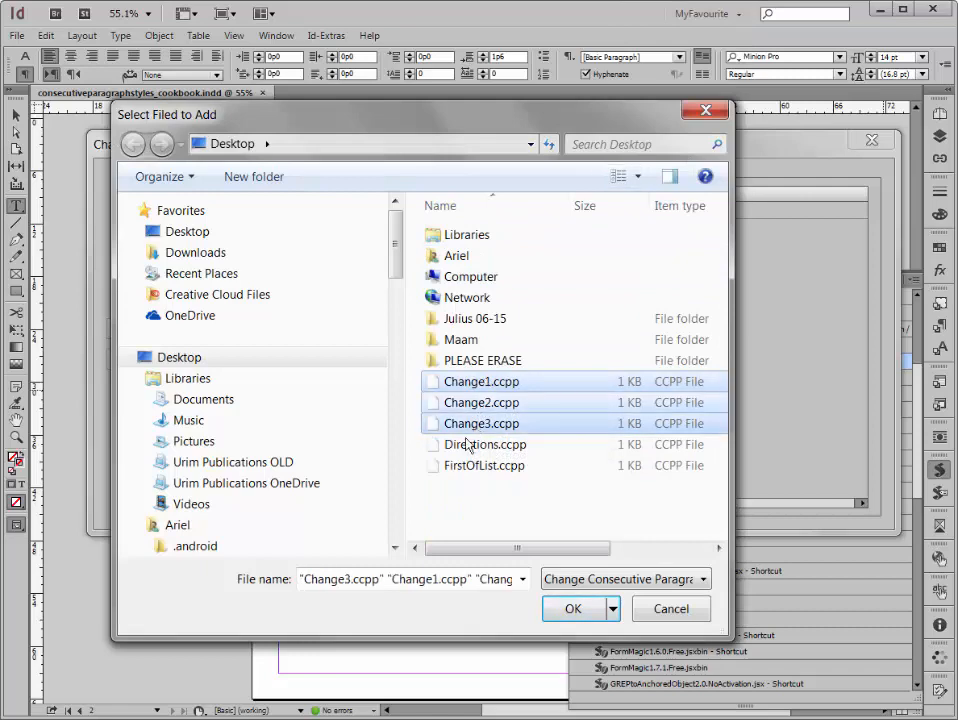
{"action": "left_click", "coordinate": [573, 608]}
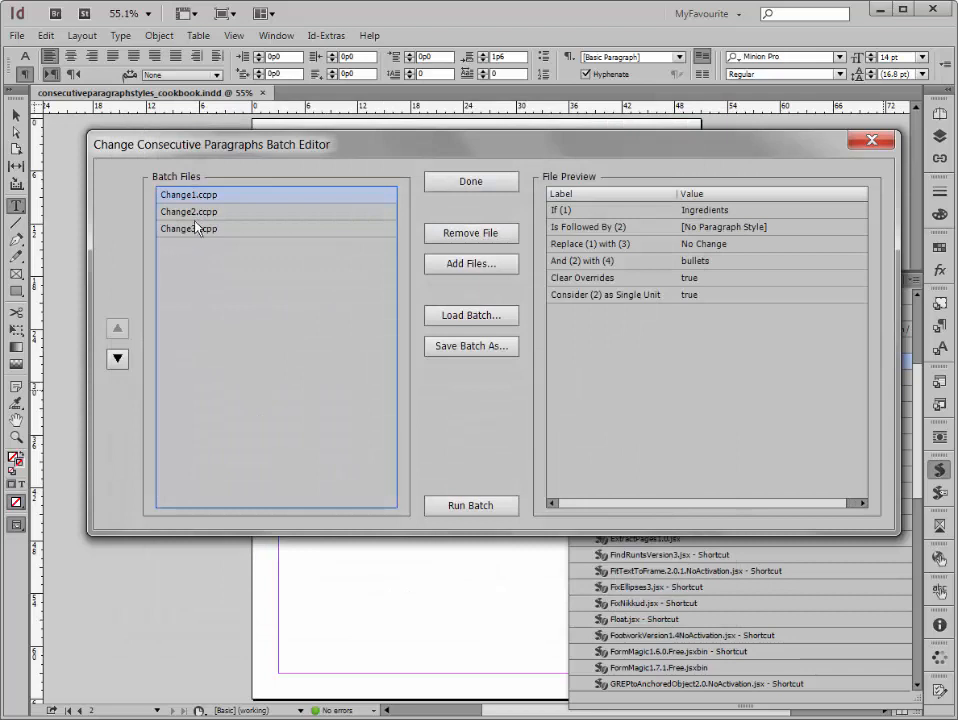
Step: Move Change1.ccpp down to the end of the batch order and back up to first place
{"action": "left_click", "coordinate": [196, 214]}
{"action": "left_click", "coordinate": [176, 196]}
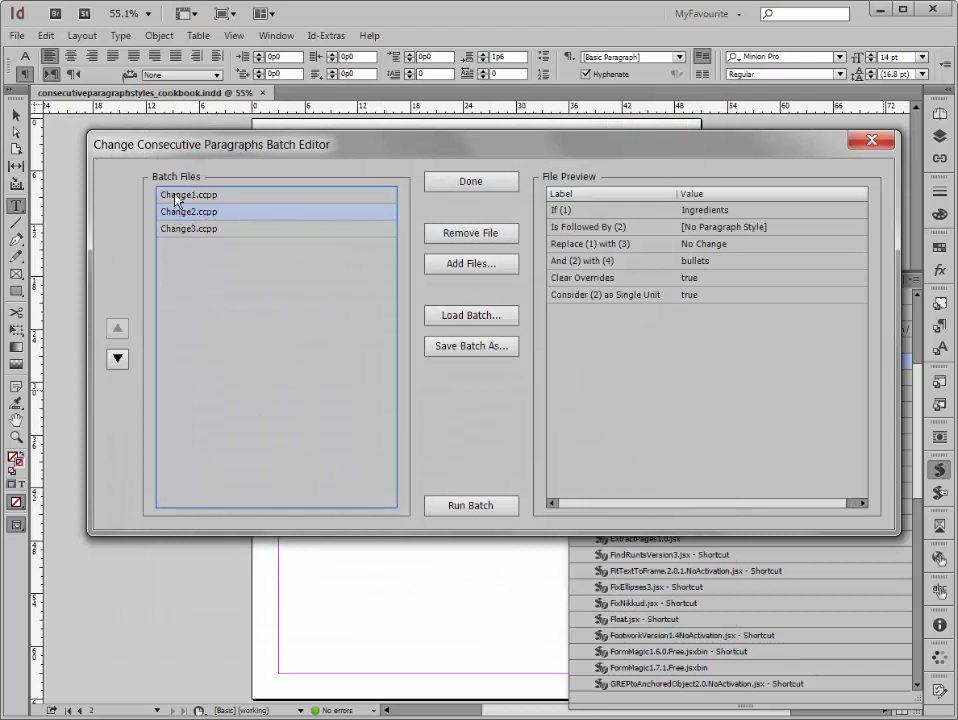
{"action": "left_click", "coordinate": [117, 358]}
{"action": "left_click", "coordinate": [117, 358]}
{"action": "left_click", "coordinate": [117, 330]}
{"action": "left_click", "coordinate": [117, 330]}
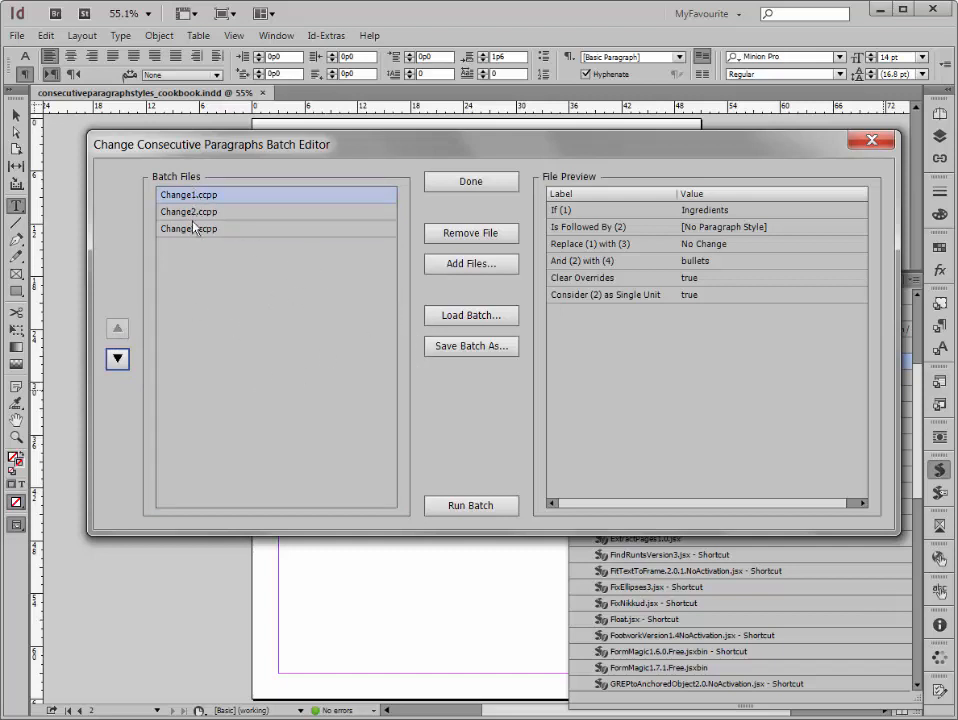
Step: Save the batch to the desktop as MyBatch
{"action": "left_click", "coordinate": [448, 347]}
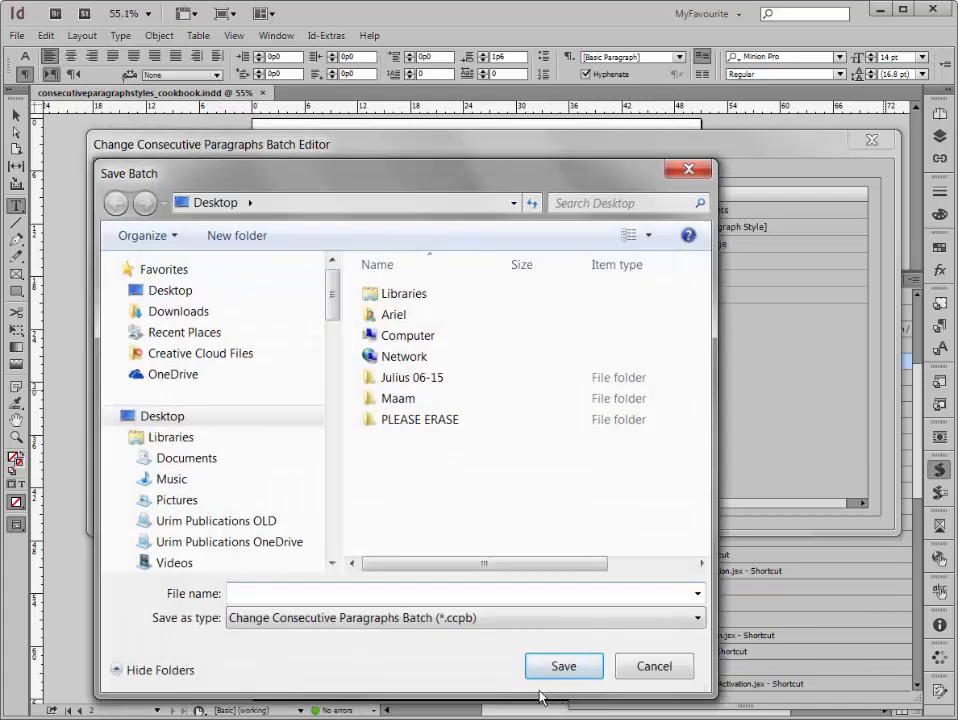
{"action": "type", "text": "MyBatcg"}
{"action": "key", "text": "Return"}
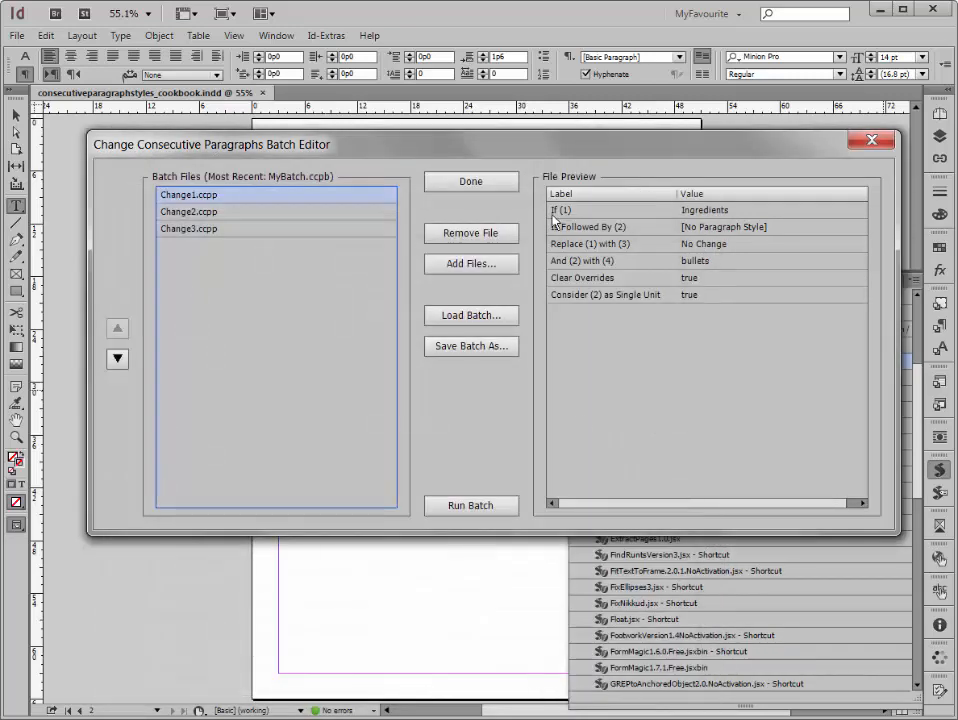
Step: Run the saved batch on the unformatted recipe document
{"action": "left_click_drag", "start_coordinate": [540, 155], "coordinate": [957, 123]}
{"action": "left_click_drag", "start_coordinate": [760, 112], "coordinate": [502, 45]}
{"action": "left_click", "coordinate": [614, 409]}
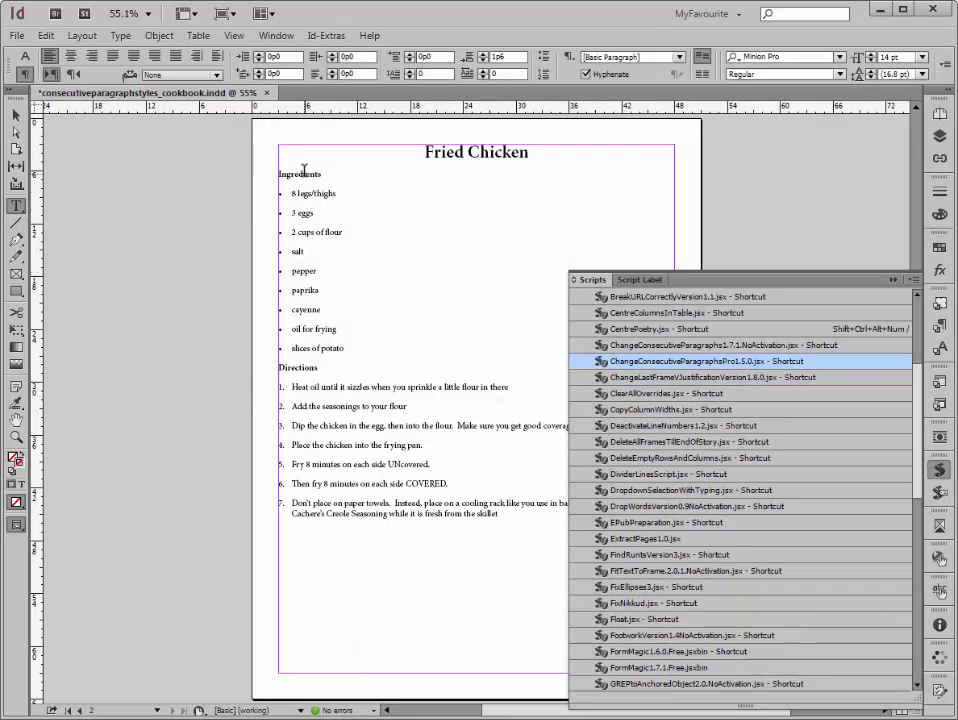
Step: Check the formatting of the ingredients and the paragraph styles of the first and last numbered directions
{"action": "left_click_drag", "start_coordinate": [305, 174], "coordinate": [313, 347]}
{"action": "left_click", "coordinate": [318, 386]}
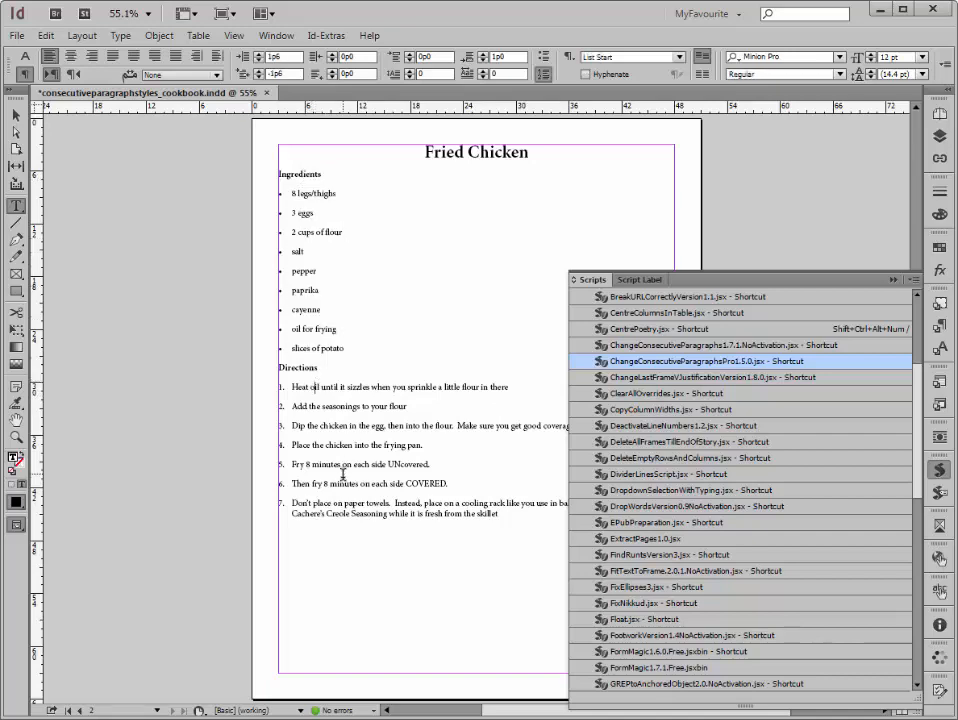
{"action": "left_click", "coordinate": [341, 494]}
Step: Revert the document to its last saved version once more, discarding the batch's formatting
{"action": "left_click", "coordinate": [17, 35]}
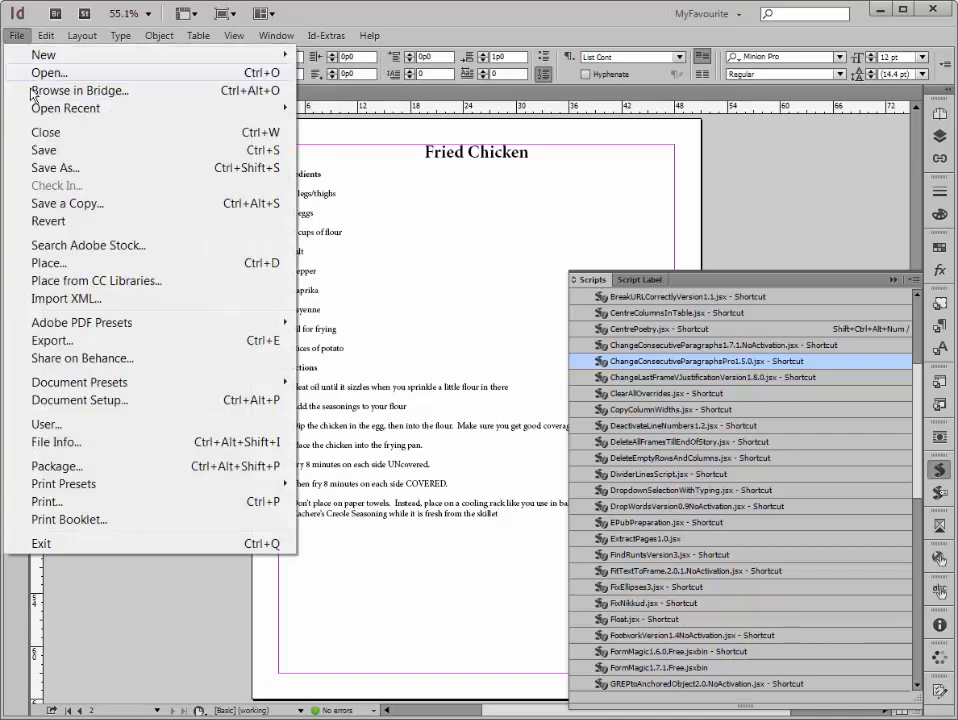
{"action": "left_click", "coordinate": [50, 221]}
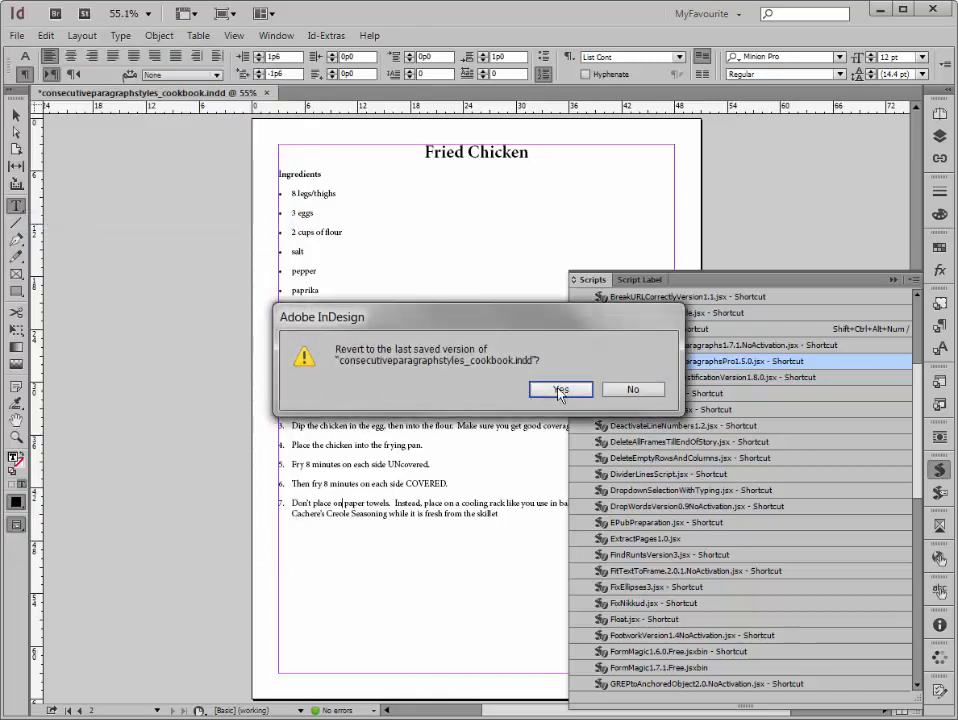
{"action": "left_click", "coordinate": [418, 295]}
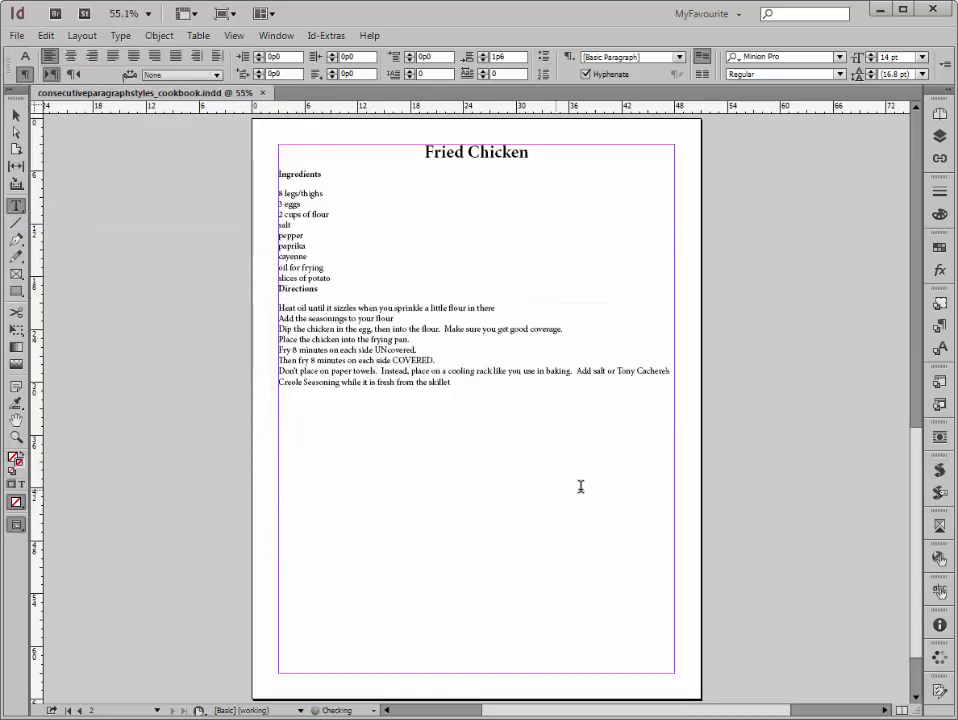
Step: Run the ChangeConsecutiveParagraphsPro1.5.0 script again and load the MyBatch batch into its batch editor
{"action": "left_click", "coordinate": [939, 471]}
{"action": "double_click", "coordinate": [785, 366]}
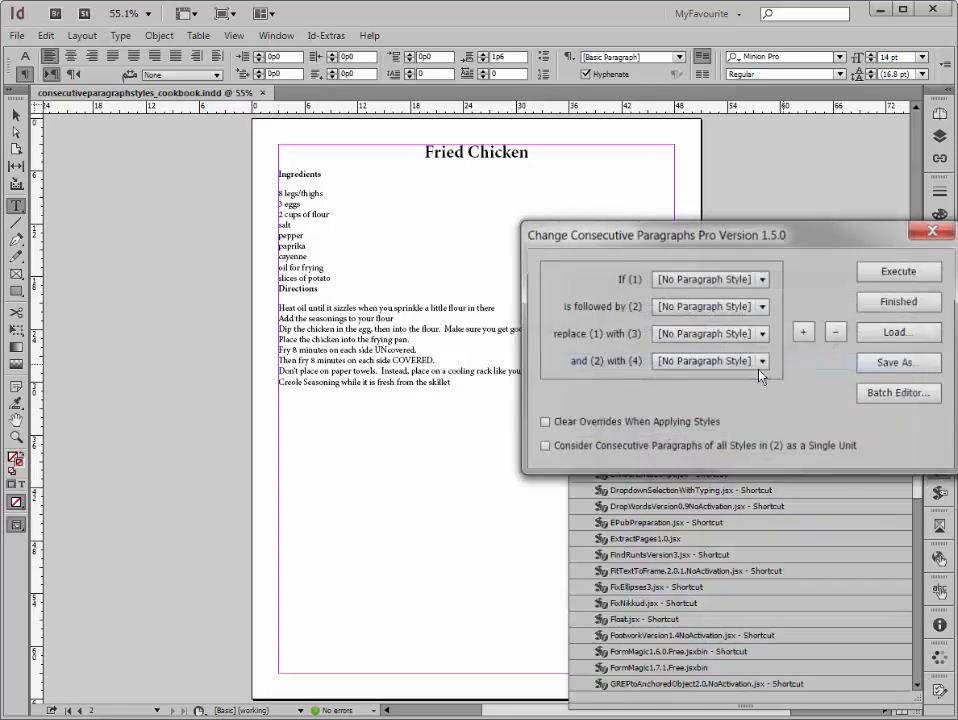
{"action": "left_click_drag", "start_coordinate": [763, 250], "coordinate": [568, 255]}
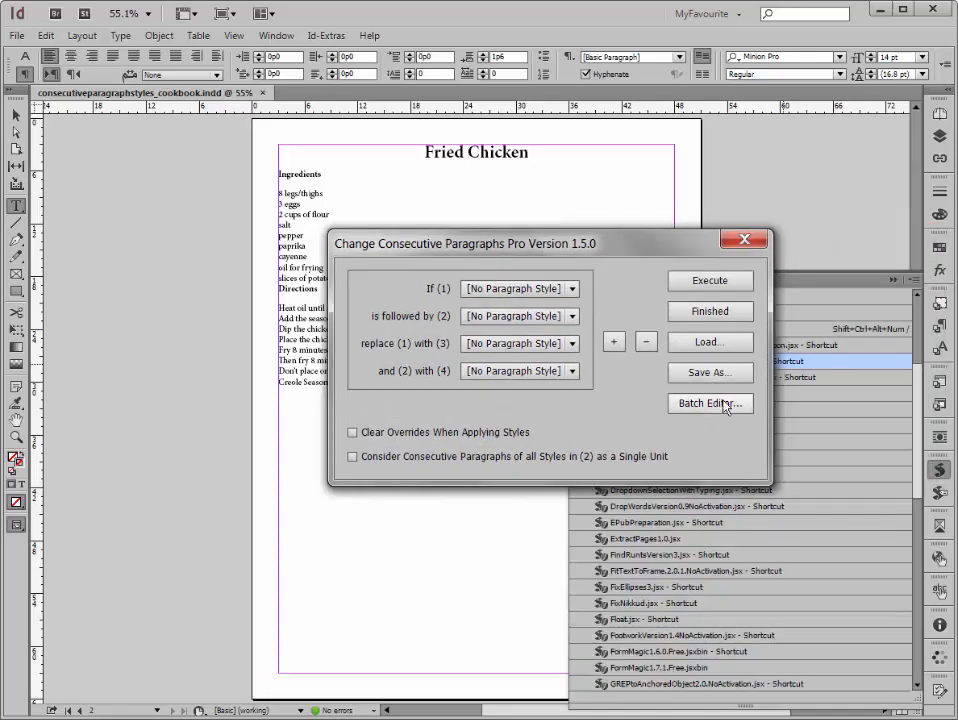
{"action": "left_click", "coordinate": [726, 403]}
{"action": "left_click", "coordinate": [706, 333]}
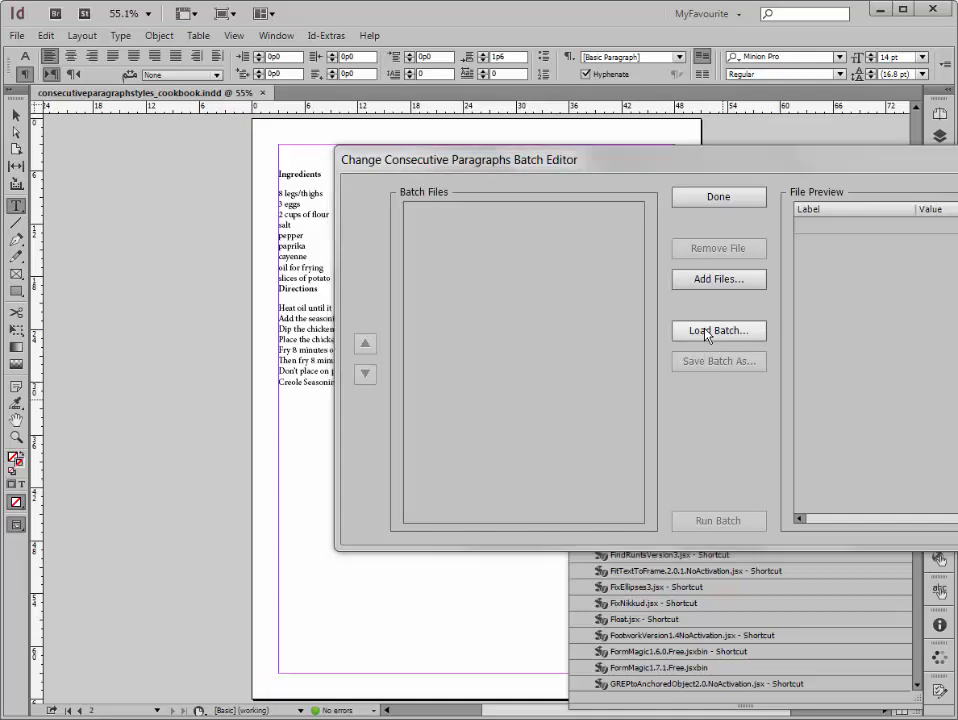
{"action": "double_click", "coordinate": [717, 466]}
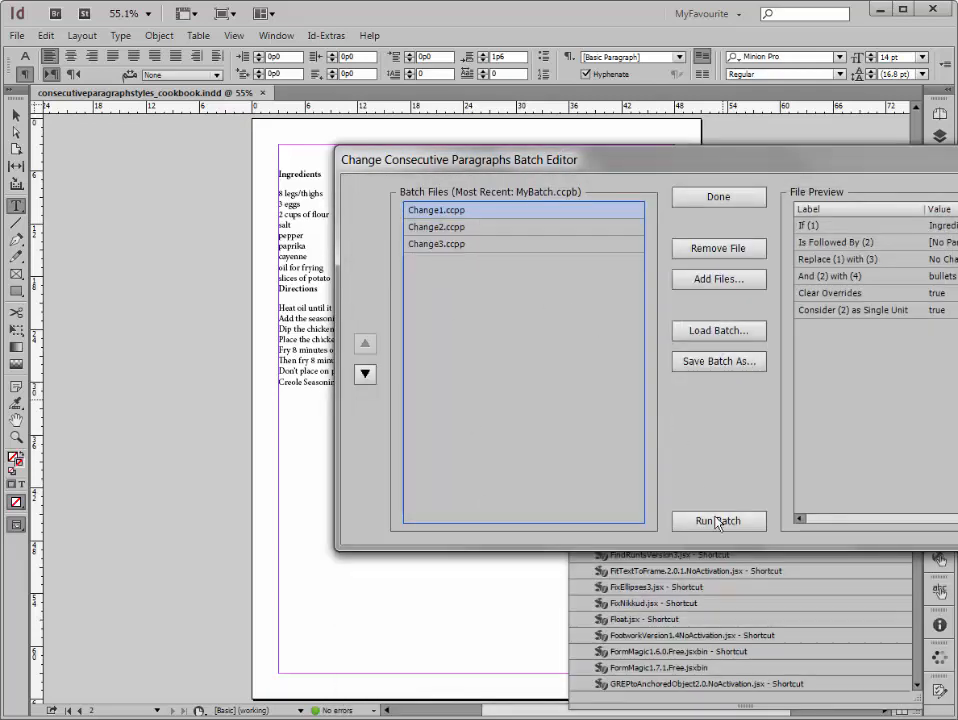
Step: Run the loaded batch to bullet the ingredients and number the directions, and check the last direction's style
{"action": "left_click", "coordinate": [718, 520]}
{"action": "left_click_drag", "start_coordinate": [315, 170], "coordinate": [378, 514]}
{"action": "left_click", "coordinate": [378, 514]}
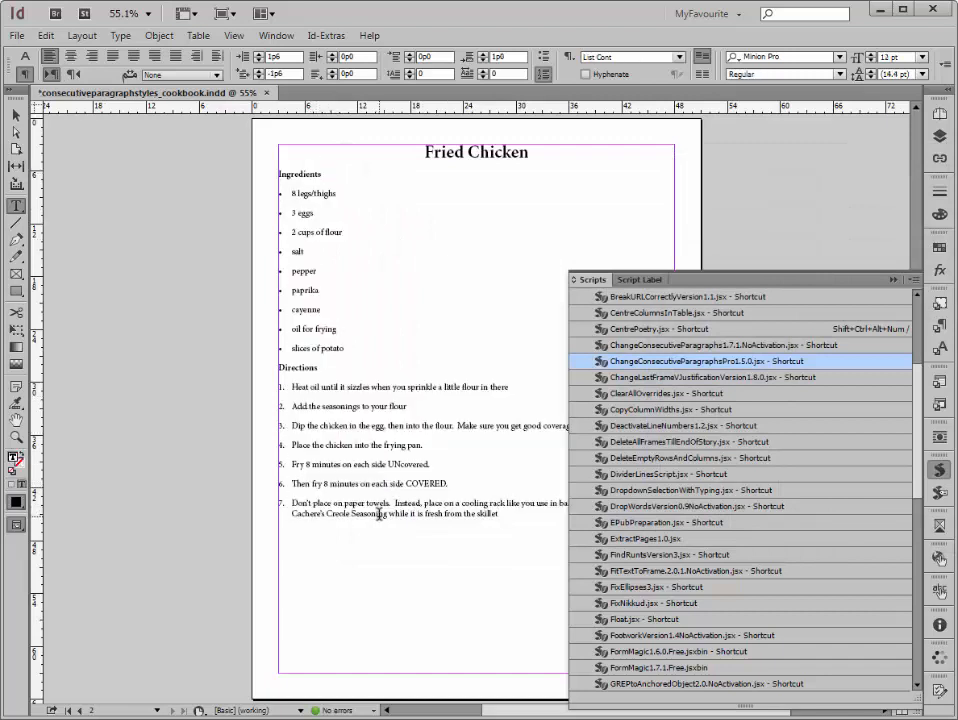